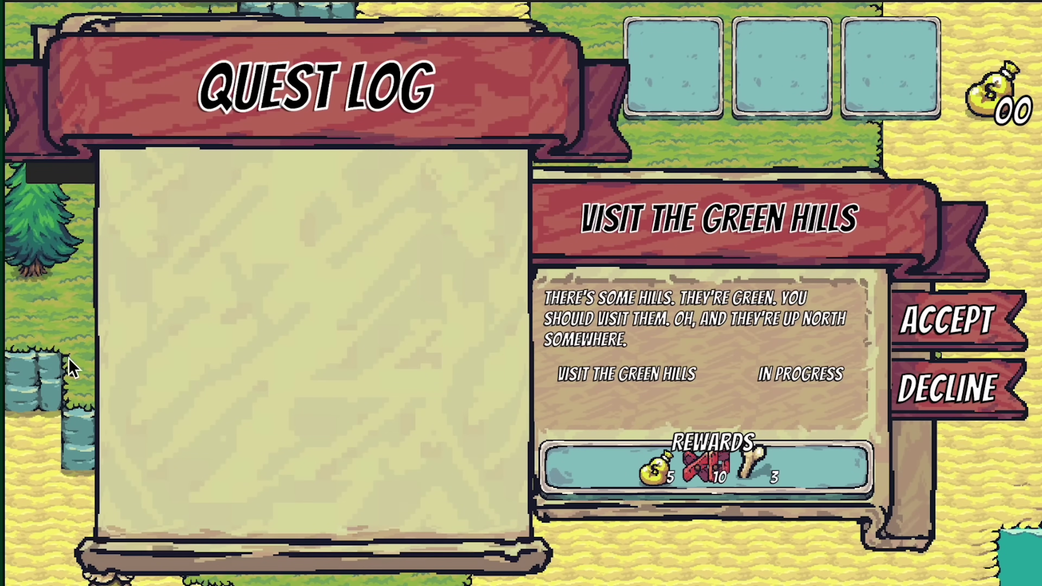
Accept and complete Visit the Green Hills, then toggle the Skills Panel with K
{"action": "left_click", "coordinate": [973, 326]}
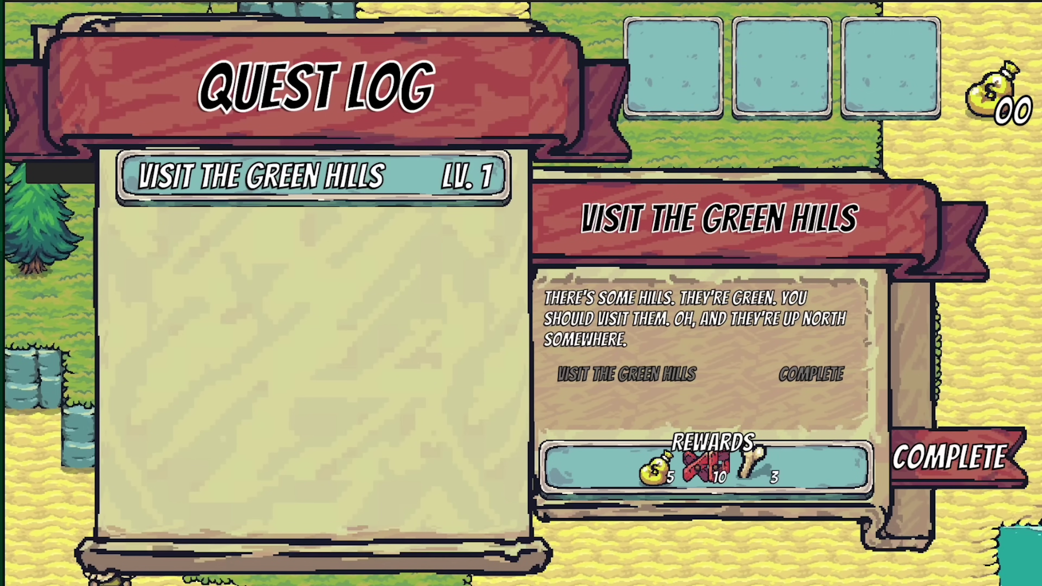
{"action": "left_click", "coordinate": [962, 455]}
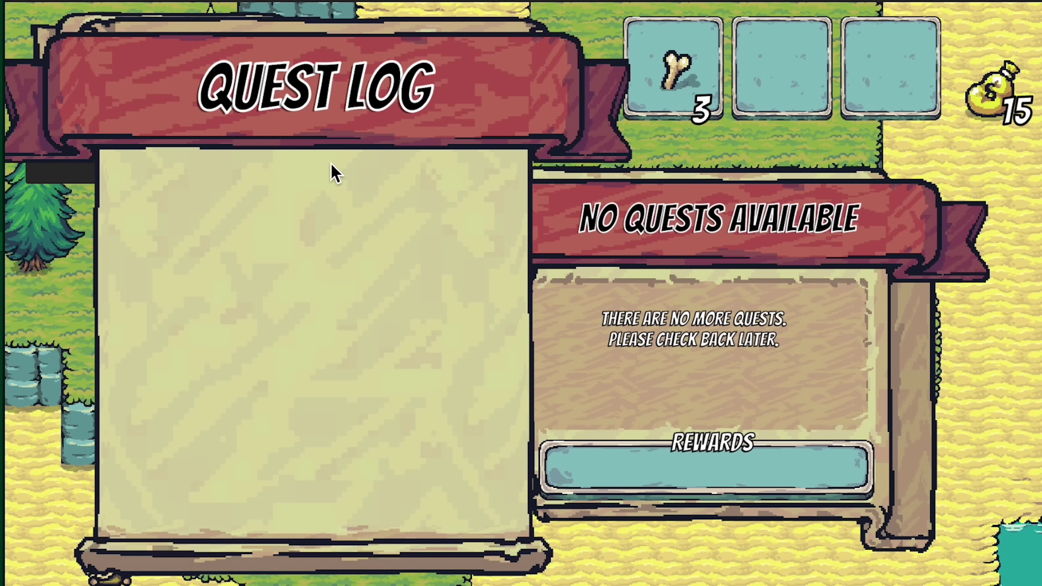
{"action": "key", "text": "k"}
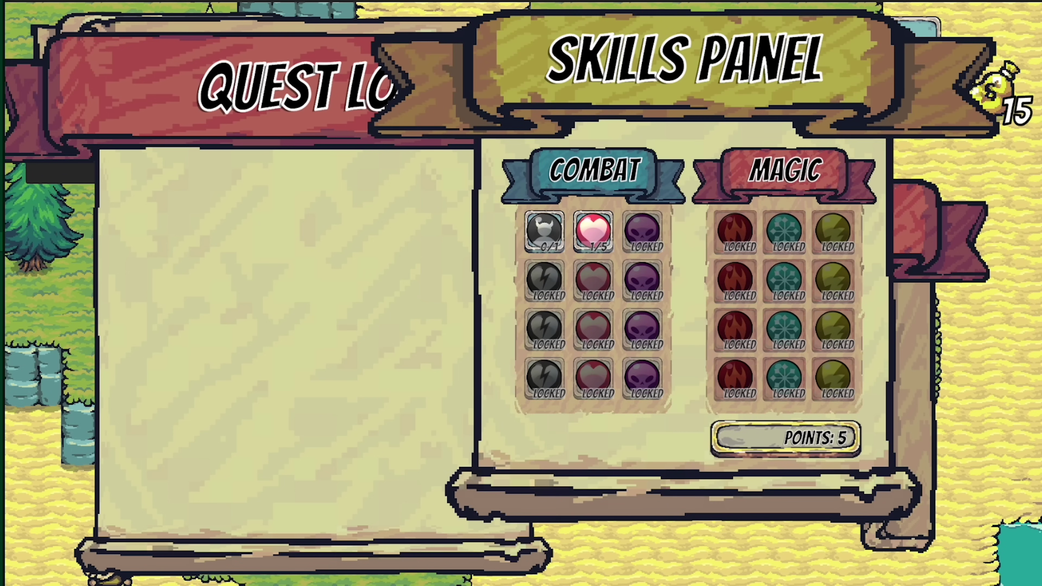
{"action": "key", "text": "k"}
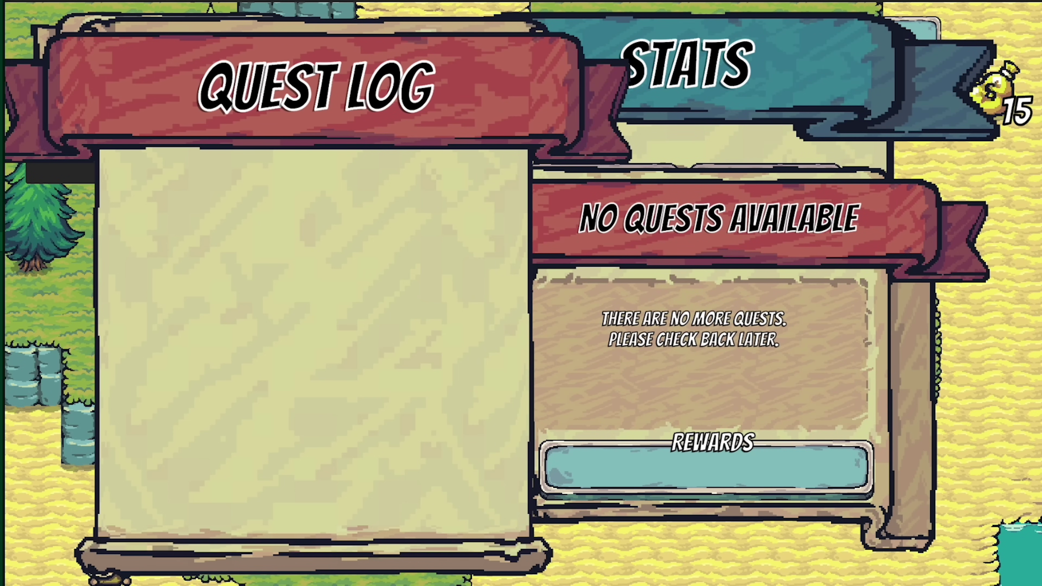
{"action": "key", "text": "k"}
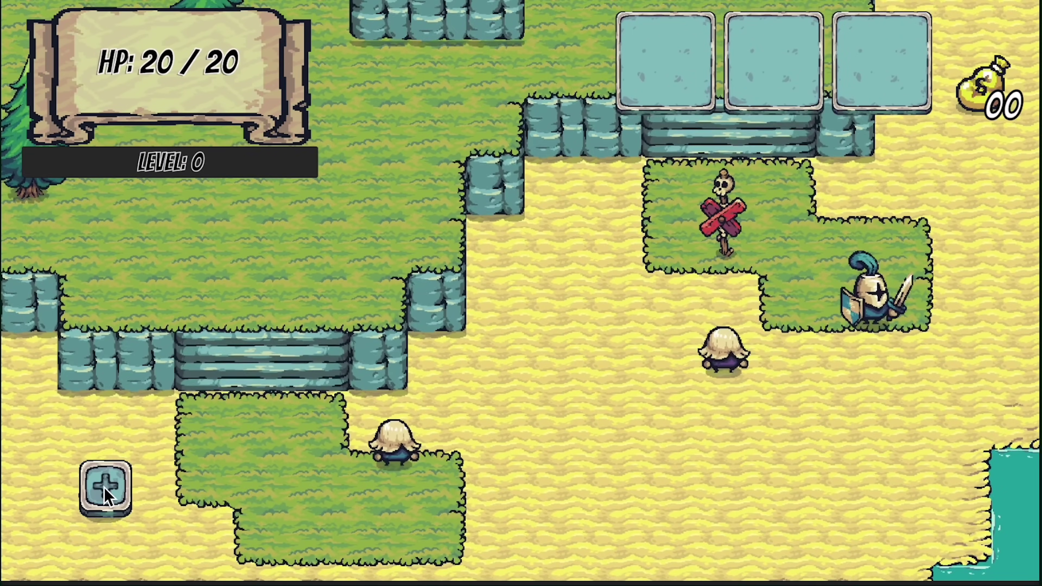
From the menu bar, show Stats, Skills and the Quest Log, then close the Quest Log
{"action": "left_click", "coordinate": [105, 487]}
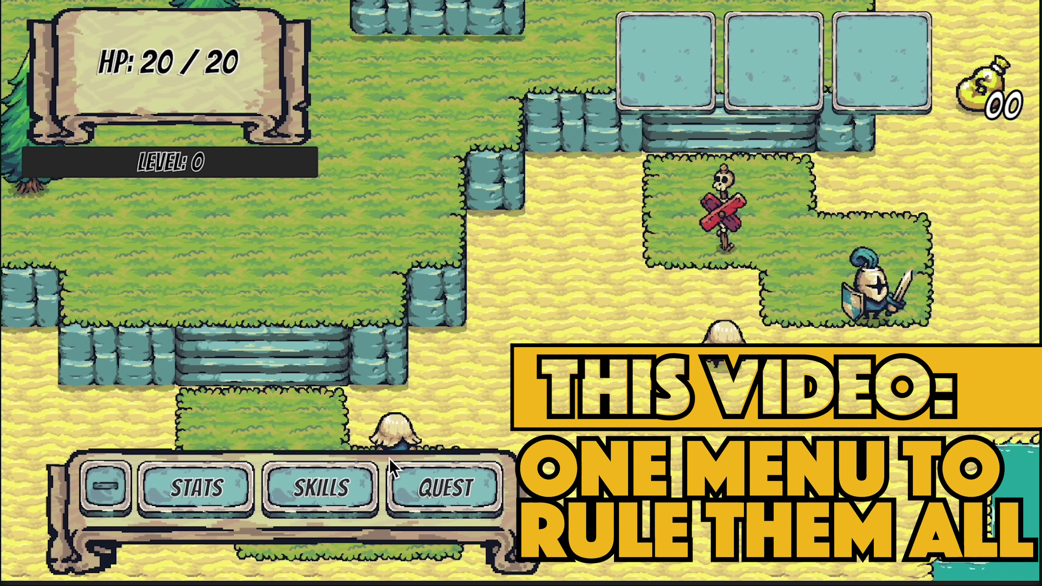
{"action": "left_click", "coordinate": [196, 489]}
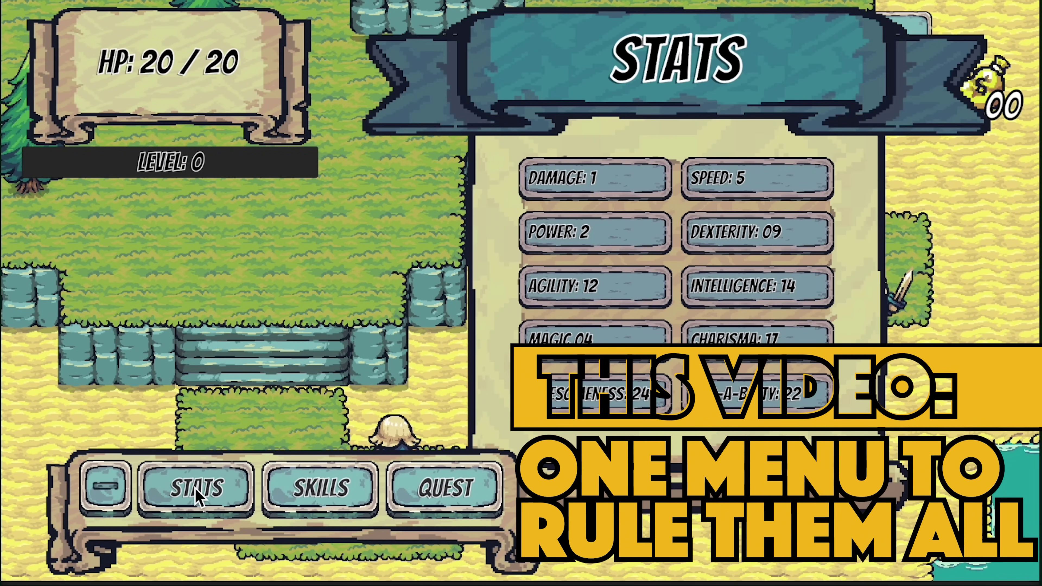
{"action": "left_click", "coordinate": [320, 490]}
{"action": "left_click", "coordinate": [451, 497]}
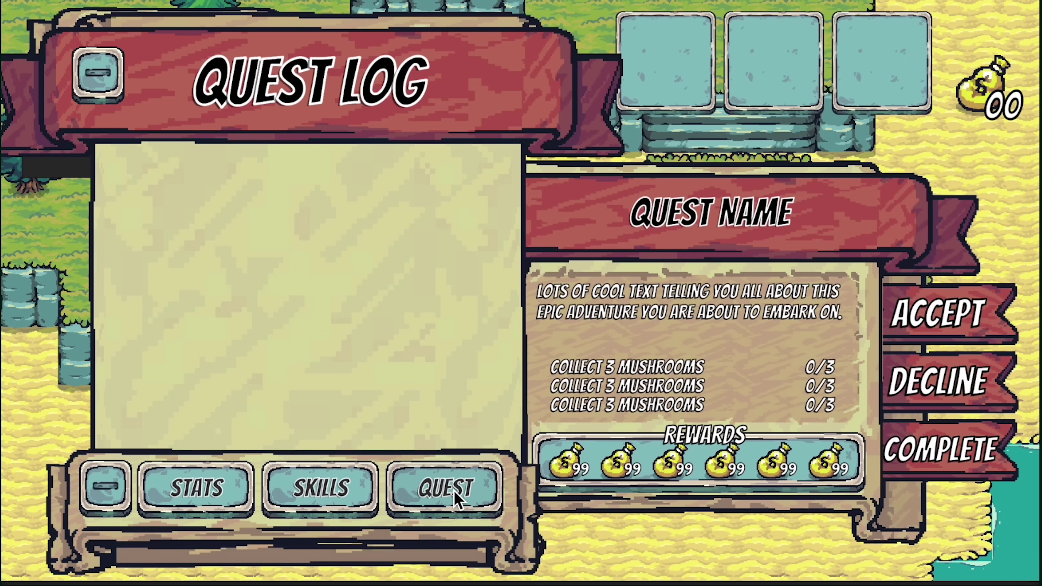
{"action": "left_click", "coordinate": [110, 75]}
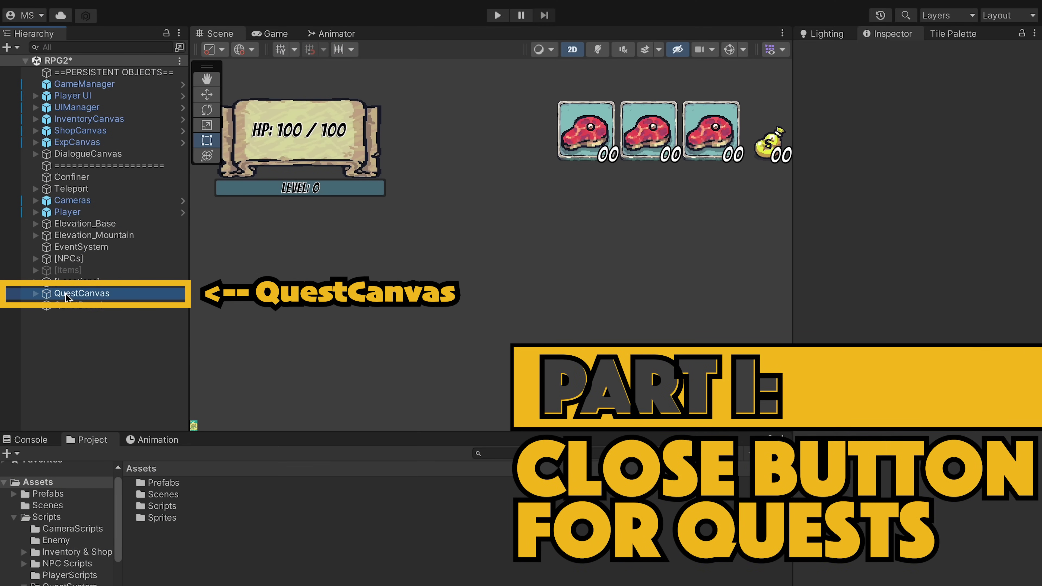
Set QuestCanvas's Canvas Group Alpha to 1
{"action": "left_click", "coordinate": [66, 296]}
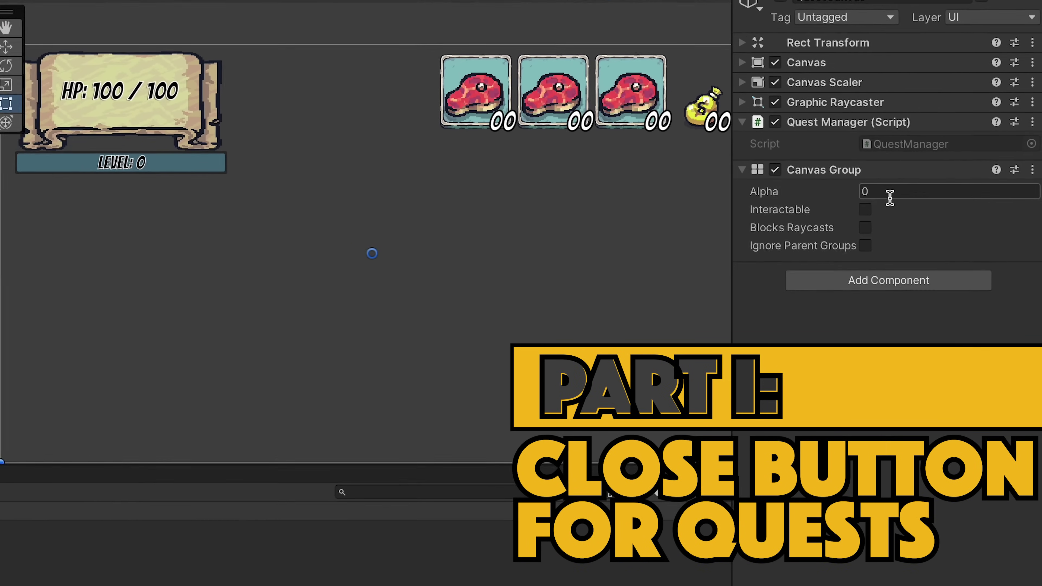
{"action": "left_click", "coordinate": [919, 212]}
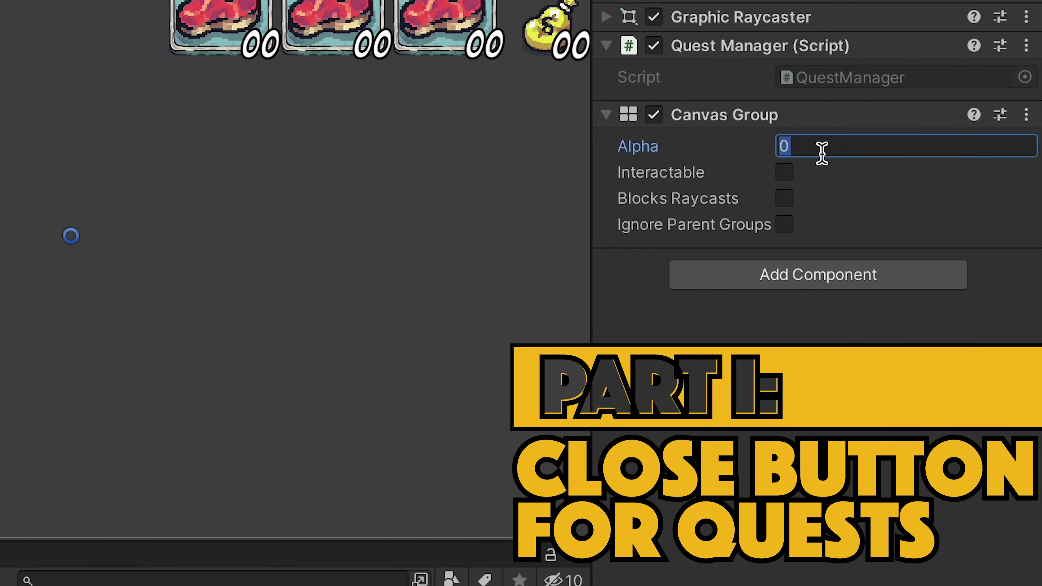
{"action": "type", "text": "1"}
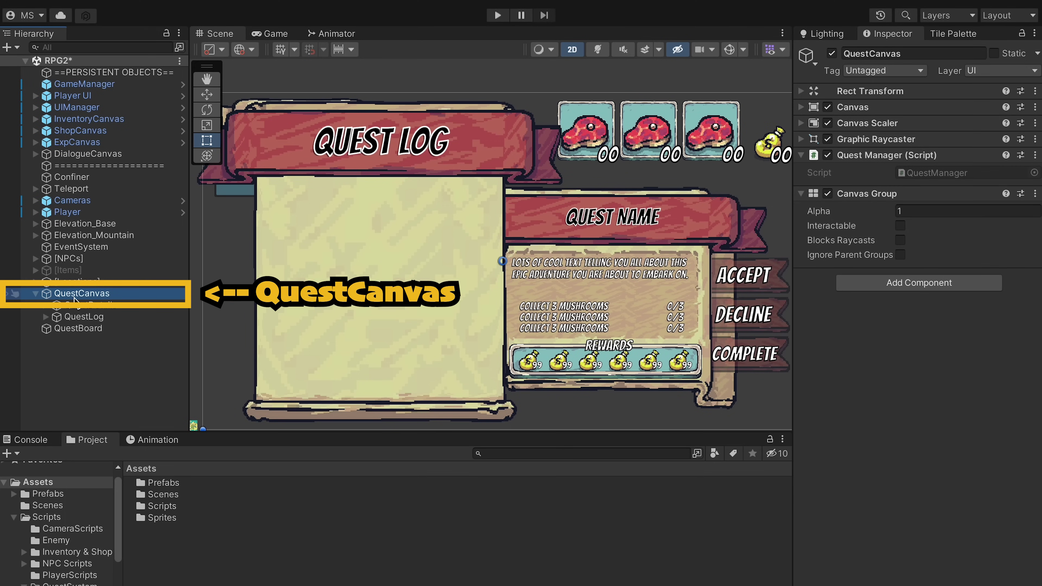
Add a TextMeshPro button named CloseButton under QuestCanvas
{"action": "right_click", "coordinate": [75, 295]}
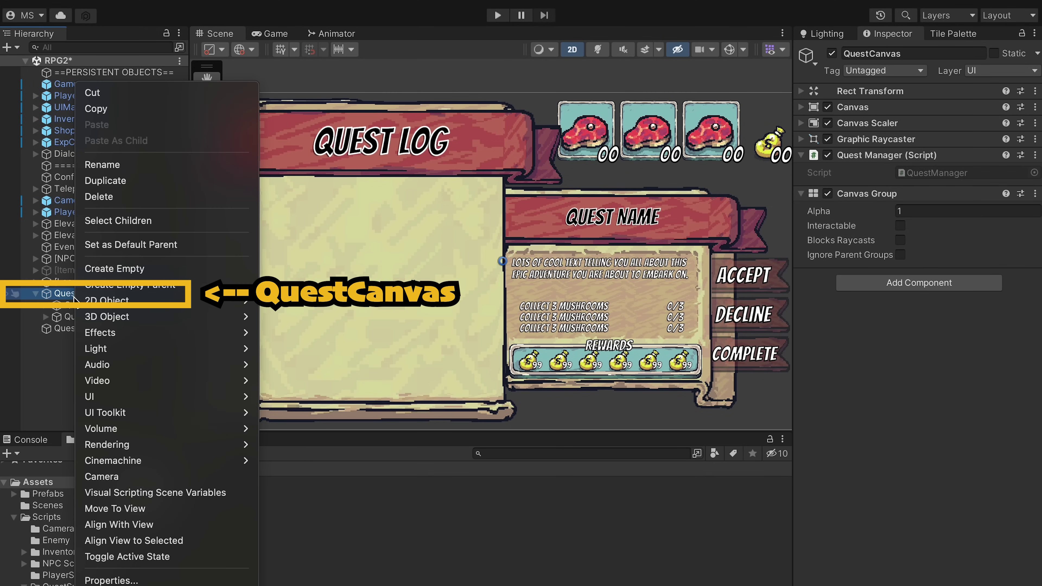
{"action": "mouse_move", "coordinate": [221, 396]}
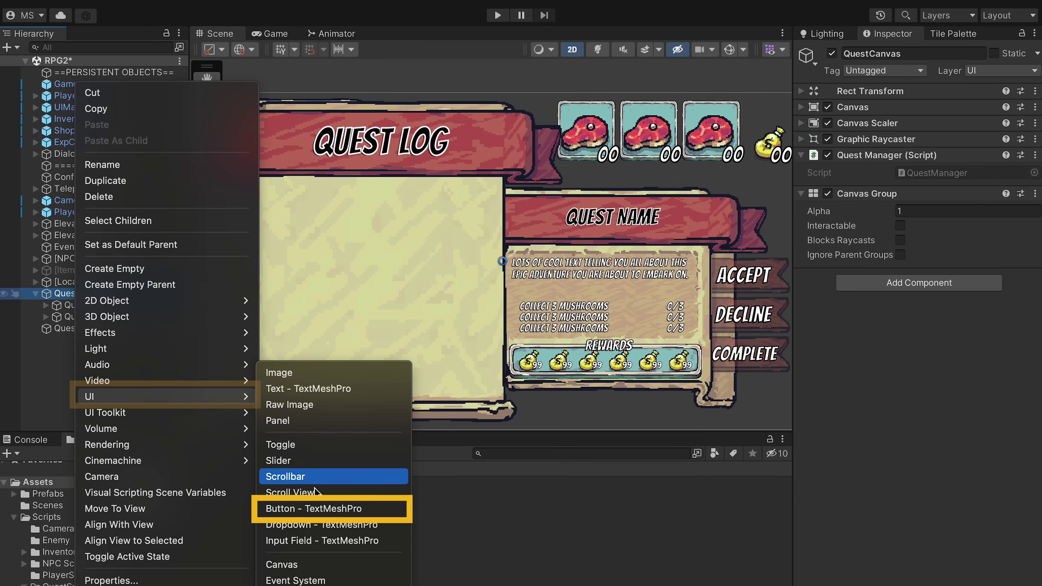
{"action": "left_click", "coordinate": [314, 508]}
{"action": "type", "text": "CloseButton"}
{"action": "key", "text": "Return"}
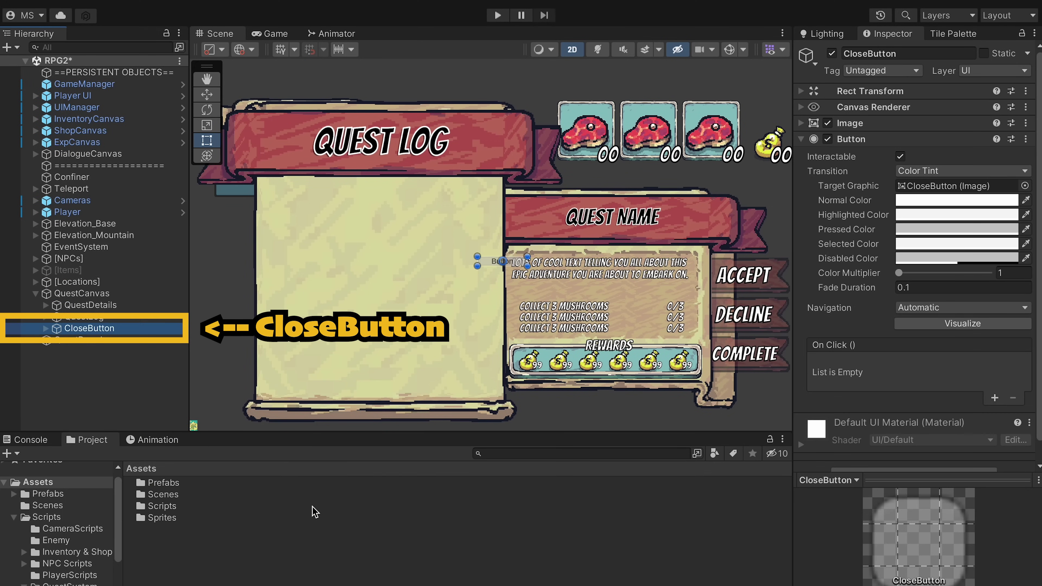
Set CloseButton's Source Image to the Button_Blue_3Slides sprite
{"action": "left_click", "coordinate": [802, 123]}
{"action": "left_click", "coordinate": [1025, 139]}
{"action": "type", "text": "button_b"}
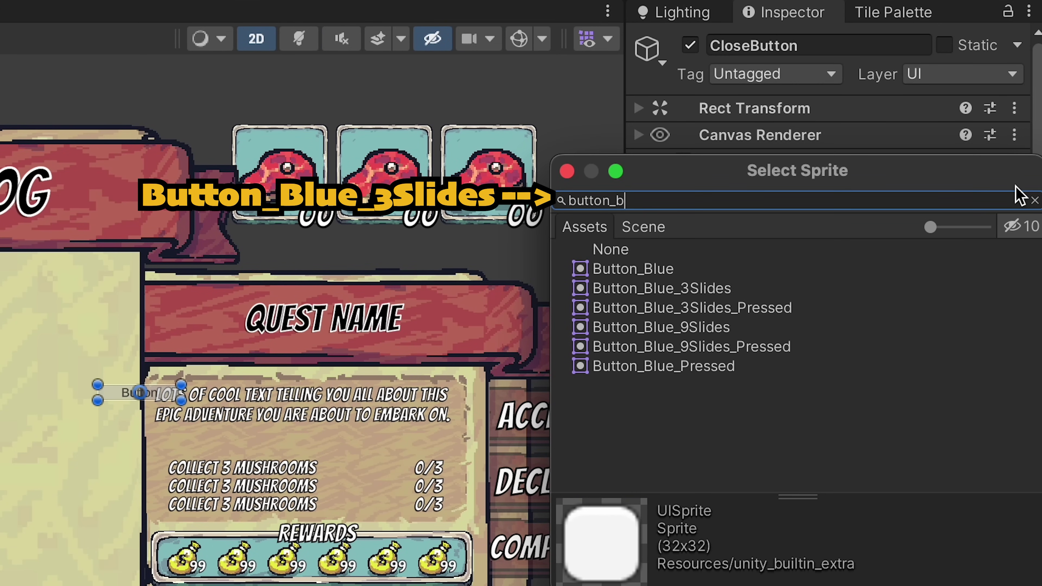
{"action": "key", "text": "Down"}
{"action": "key", "text": "Down"}
{"action": "key", "text": "Return"}
Set CloseButton's Width and Height to 120
{"action": "left_click", "coordinate": [644, 108]}
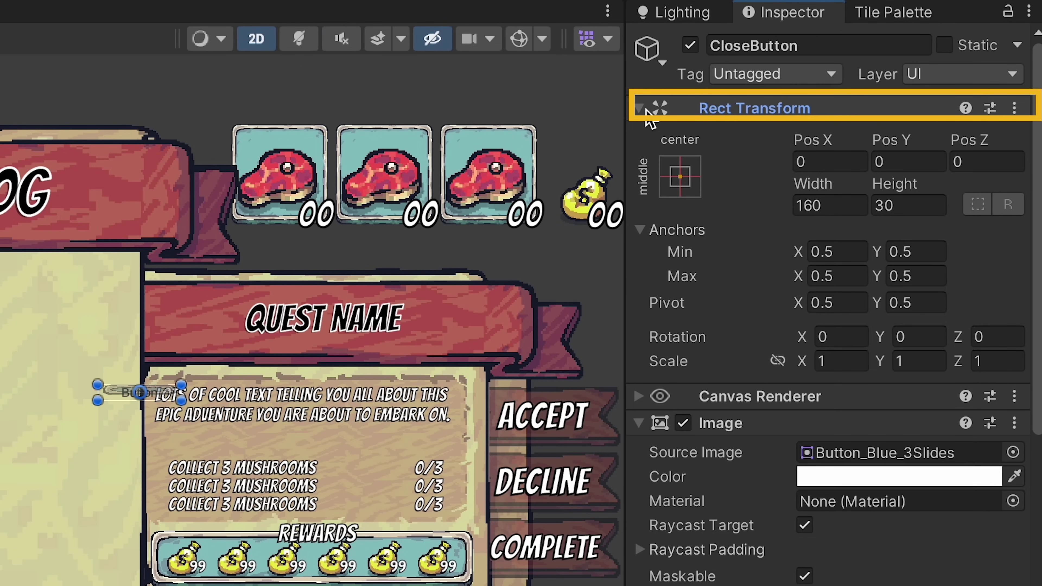
{"action": "double_click", "coordinate": [830, 208]}
{"action": "type", "text": "120"}
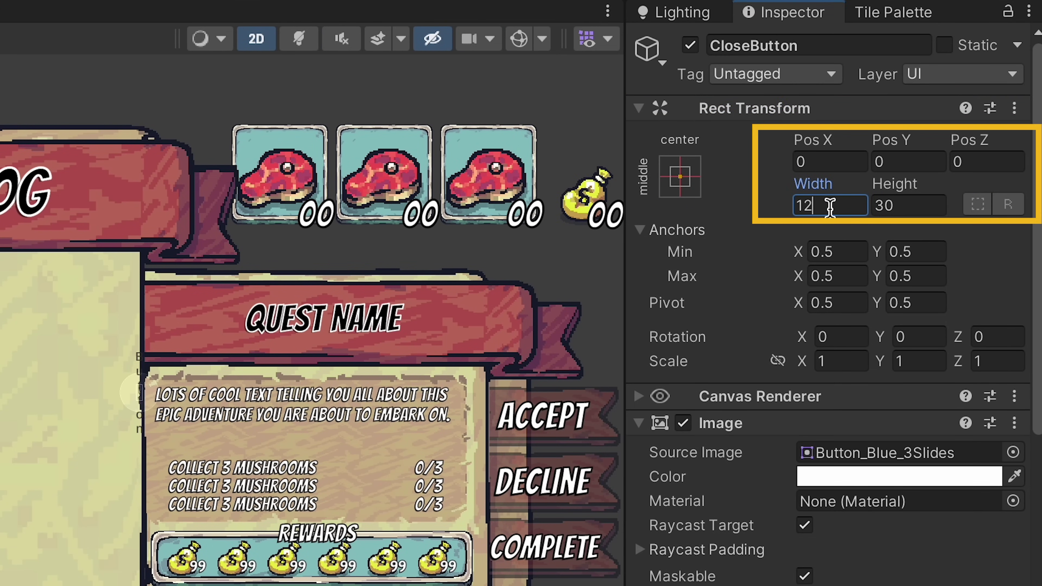
{"action": "key", "text": "Tab"}
{"action": "type", "text": "120"}
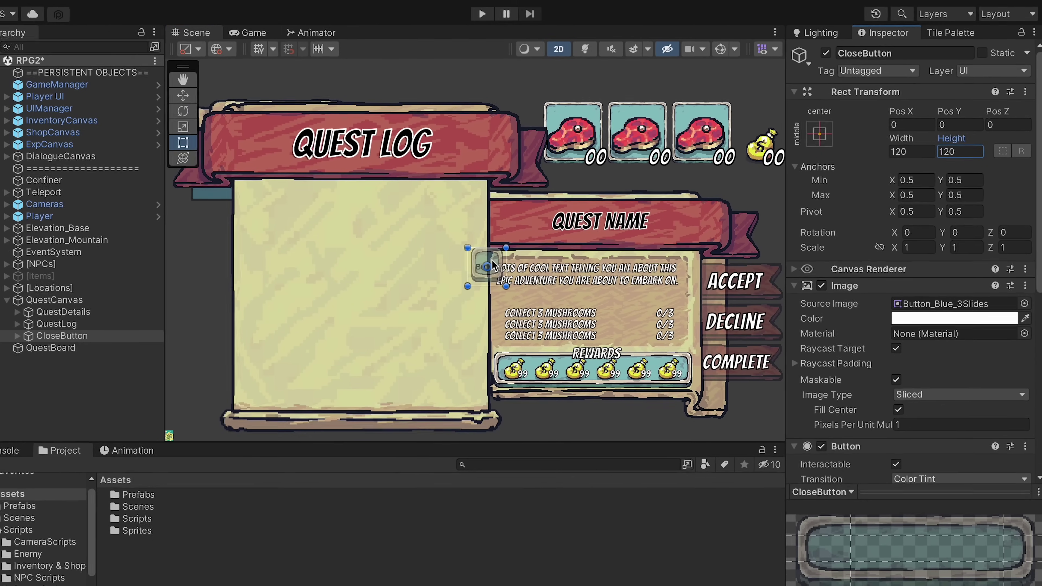
Move CloseButton to the Quest Log banner's left end and make QuestCanvas interactable
{"action": "left_click_drag", "start_coordinate": [501, 260], "coordinate": [277, 145]}
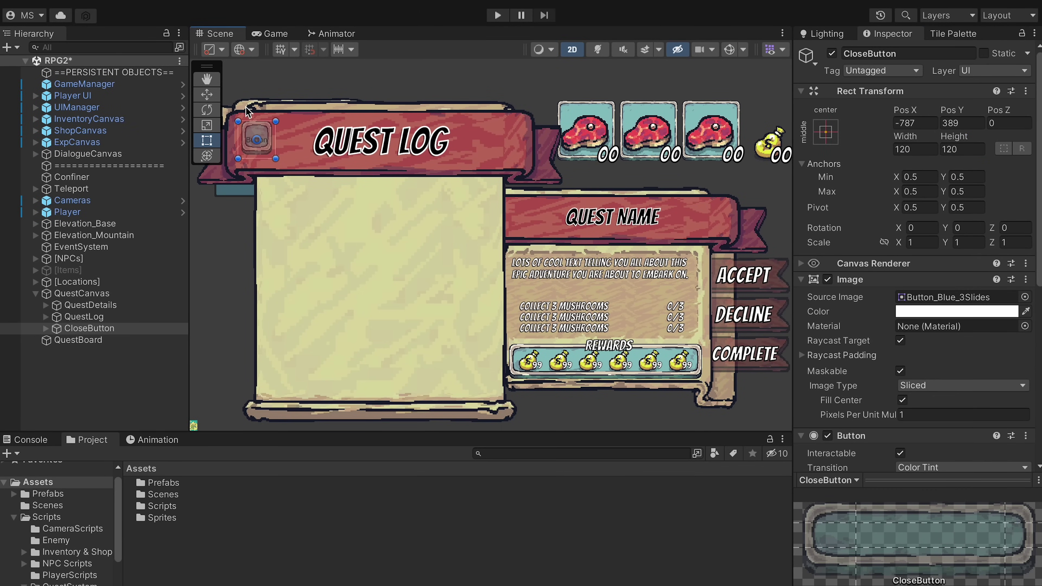
{"action": "left_click", "coordinate": [82, 294]}
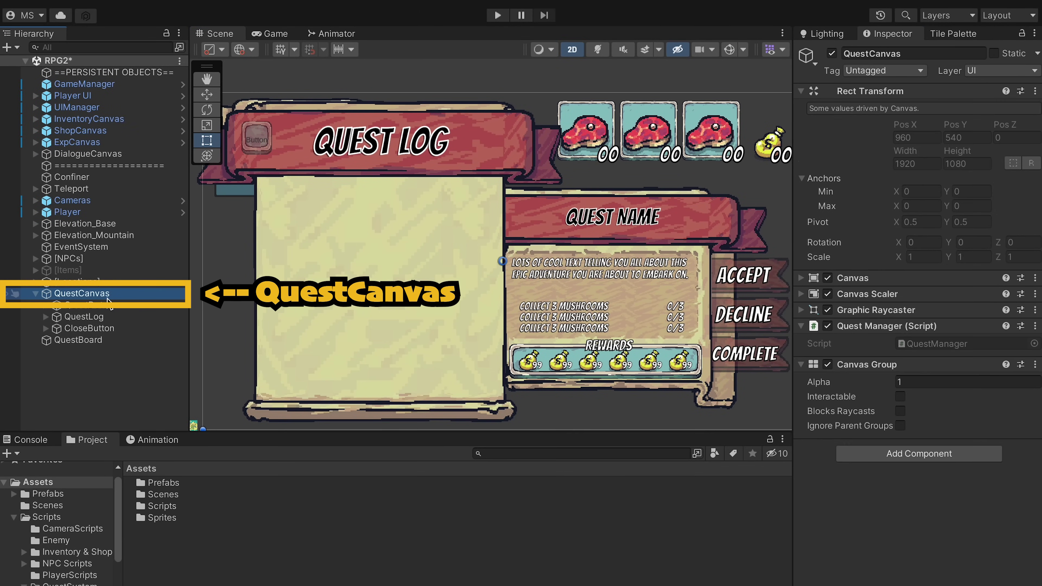
{"action": "left_click", "coordinate": [899, 397]}
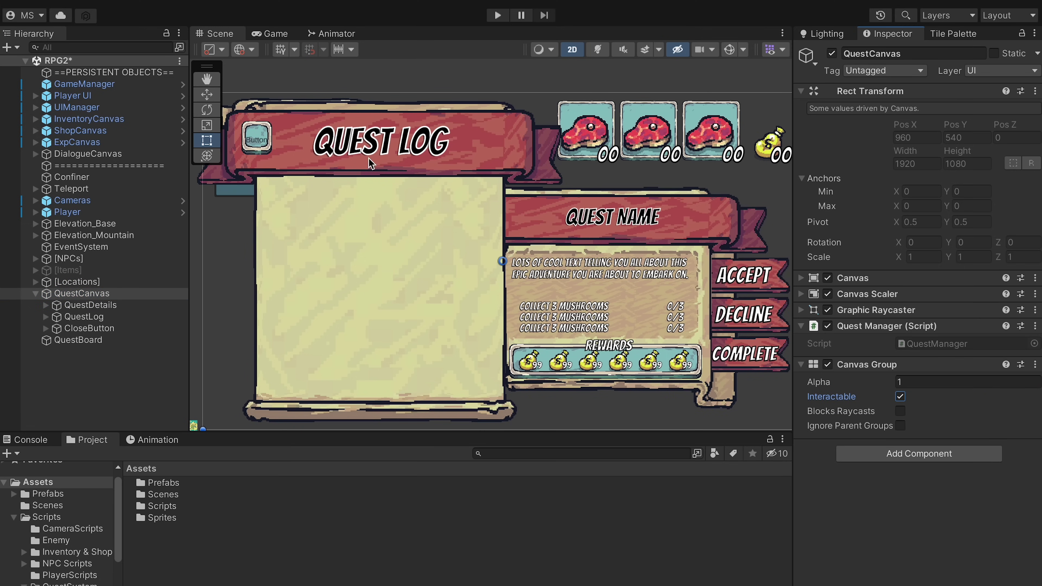
Delete the Text (TMP) child from CloseButton
{"action": "left_click", "coordinate": [82, 329]}
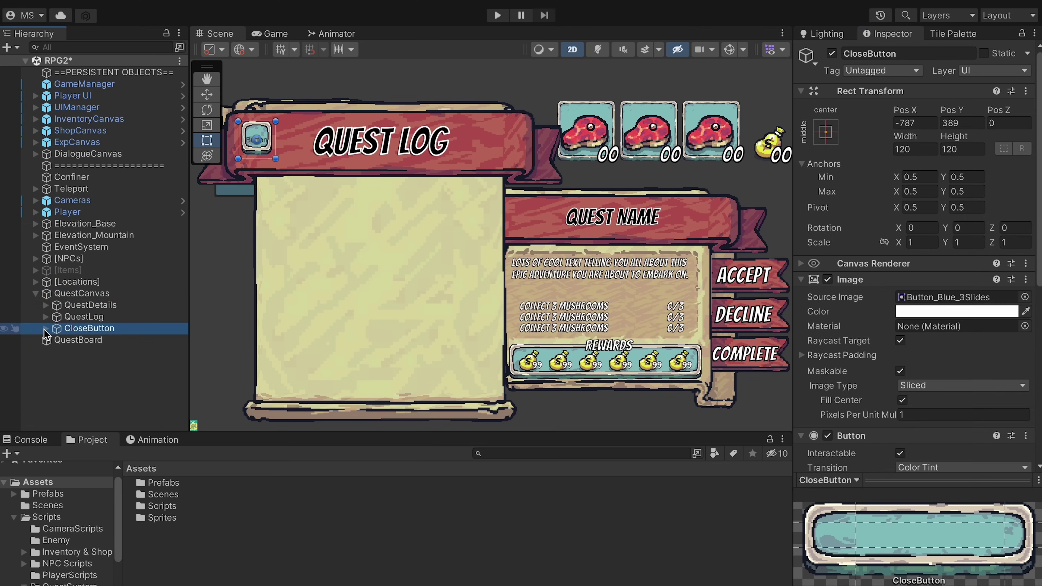
{"action": "key", "text": "Right"}
{"action": "left_click", "coordinate": [82, 340]}
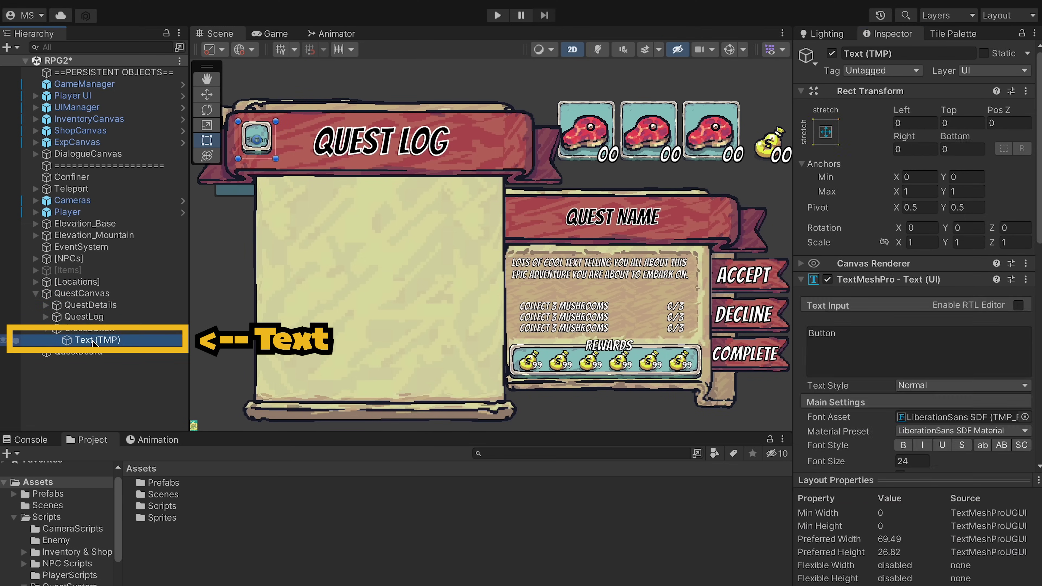
{"action": "right_click", "coordinate": [95, 340]}
{"action": "left_click", "coordinate": [136, 180]}
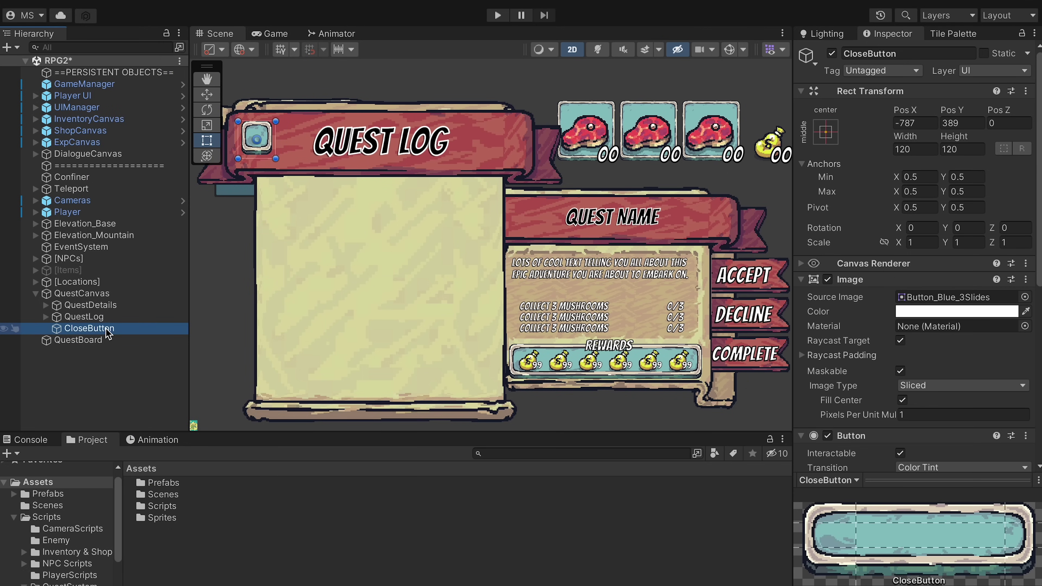
Add an Image child named '-' under CloseButton
{"action": "right_click", "coordinate": [109, 328]}
{"action": "mouse_move", "coordinate": [136, 365]}
{"action": "left_click", "coordinate": [328, 365]}
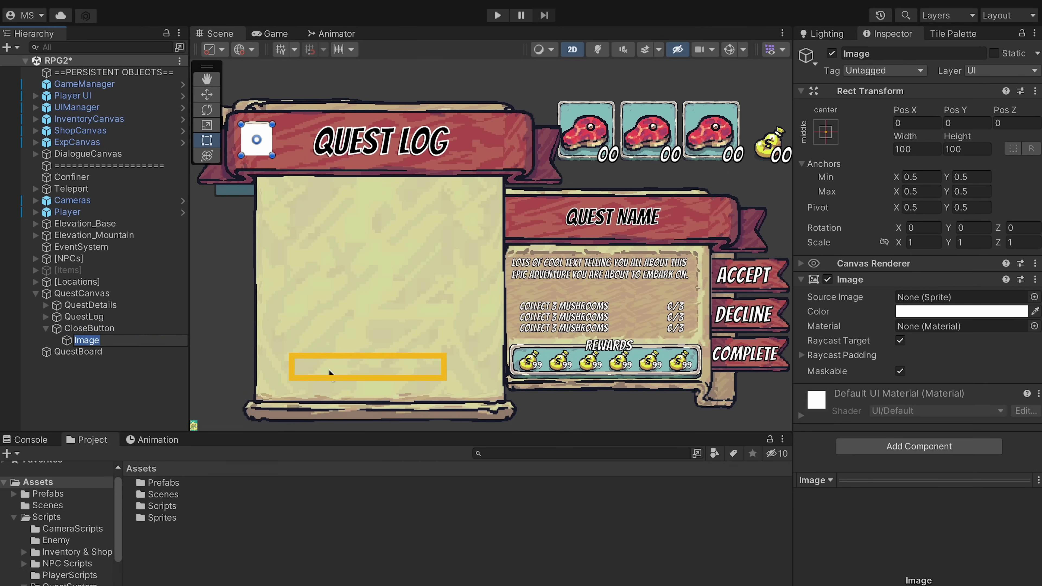
{"action": "type", "text": "-"}
{"action": "key", "text": "Return"}
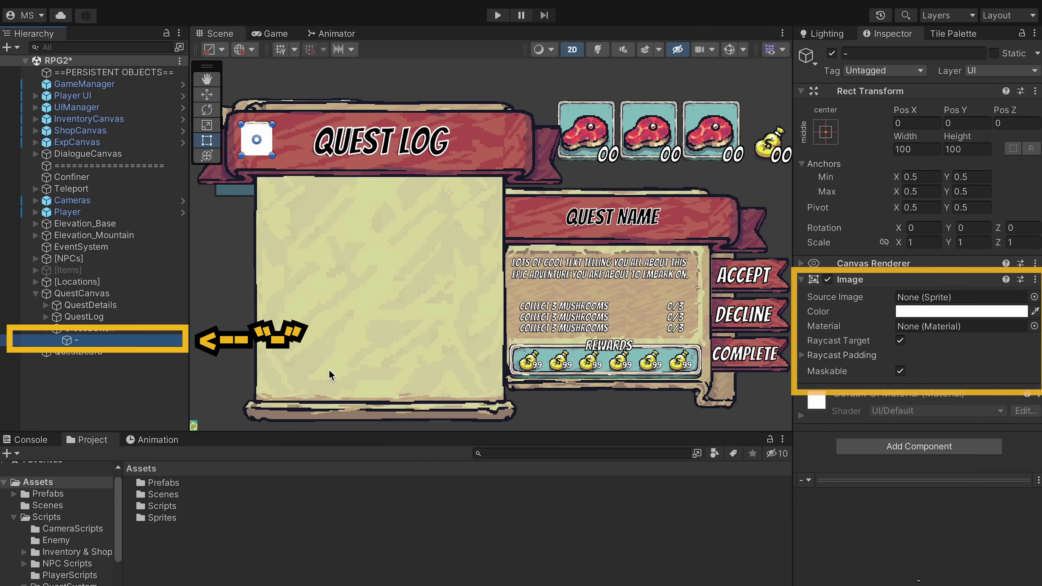
Set the '-' image's Source Image to the Regular_09 sprite
{"action": "left_click", "coordinate": [1034, 297]}
{"action": "type", "text": "regul"}
{"action": "key", "text": "Down"}
{"action": "key", "text": "Down"}
{"action": "key", "text": "Down"}
{"action": "key", "text": "Down"}
{"action": "key", "text": "Down"}
{"action": "key", "text": "Down"}
{"action": "key", "text": "Down"}
{"action": "key", "text": "Down"}
{"action": "key", "text": "Down"}
{"action": "key", "text": "Down"}
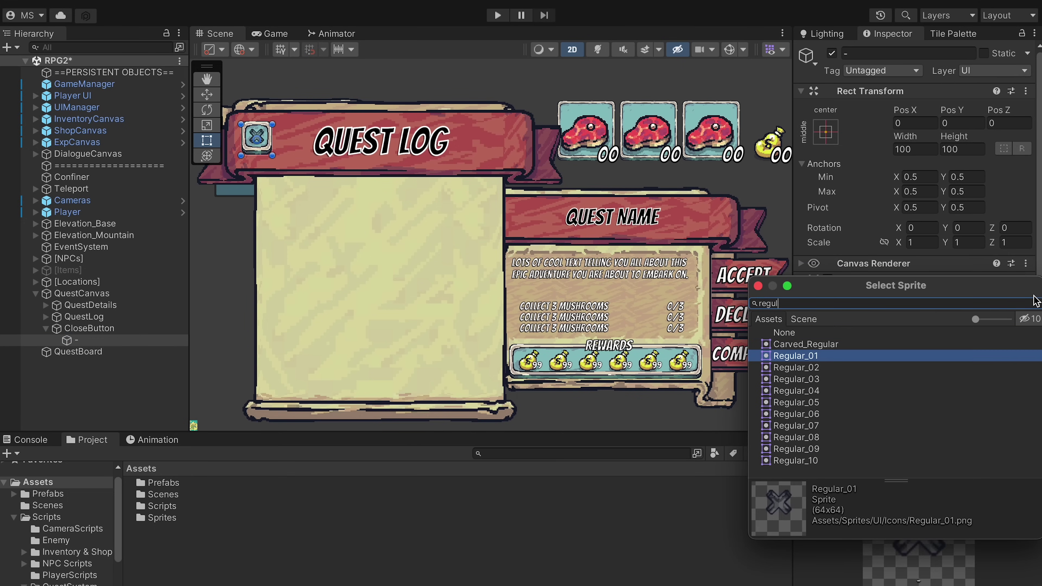
{"action": "key", "text": "Return"}
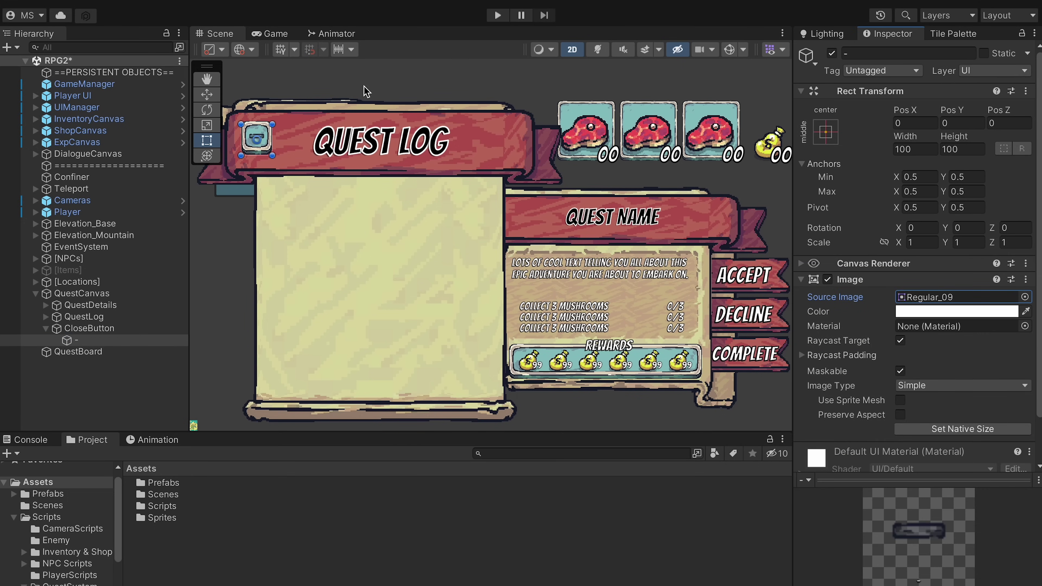
{"action": "scroll", "coordinate": [226, 135], "scroll_direction": "up", "scroll_amount": 5}
{"action": "scroll", "coordinate": [227, 135], "scroll_direction": "down", "scroll_amount": 4}
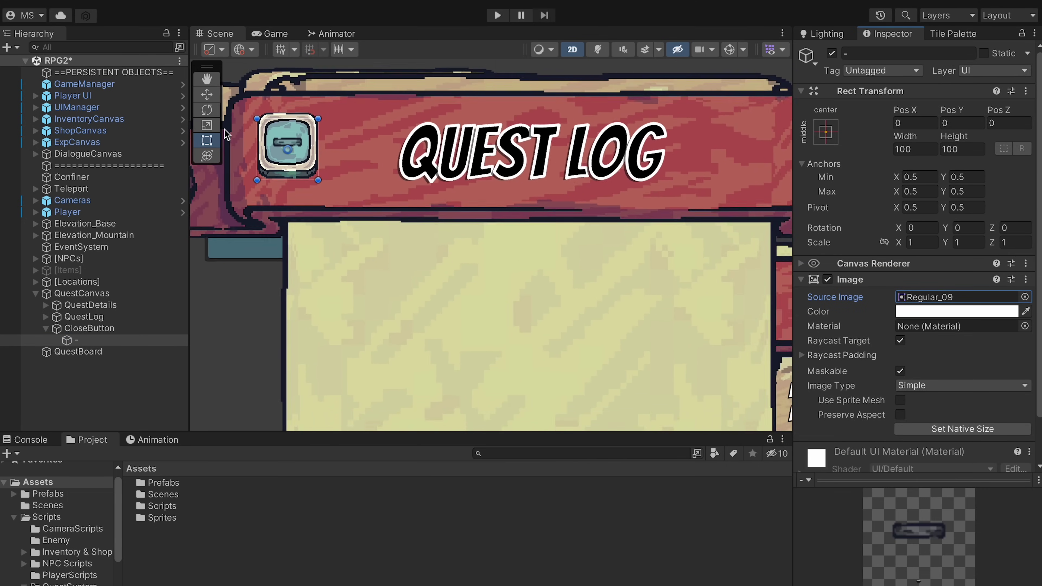
{"action": "scroll", "coordinate": [227, 134], "scroll_direction": "down", "scroll_amount": 3}
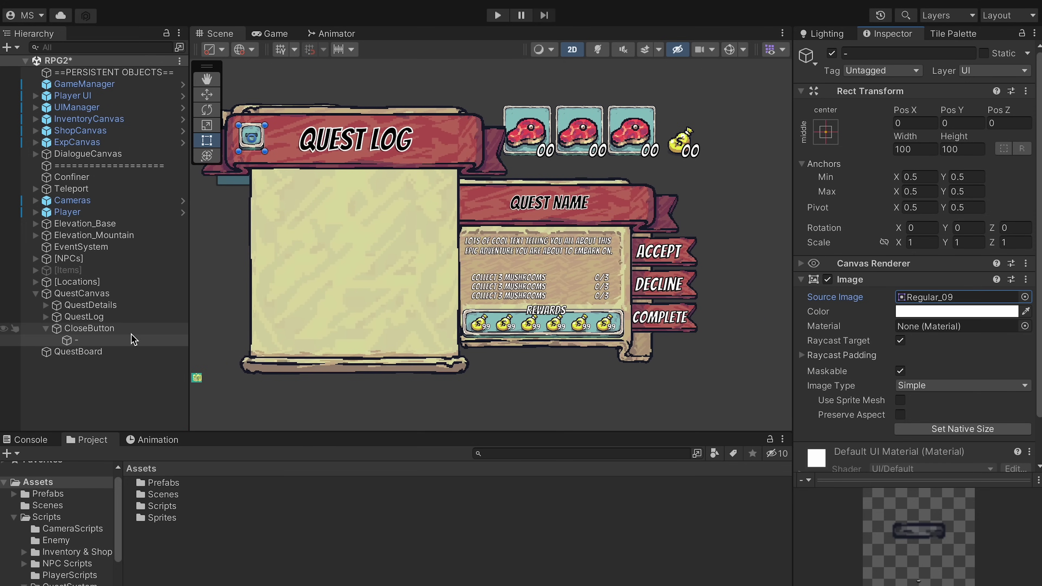
Add a CloseButton On Click entry calling QuestLogUI.OnDeclineQuestClicked on the QuestLog object
{"action": "left_click", "coordinate": [89, 328]}
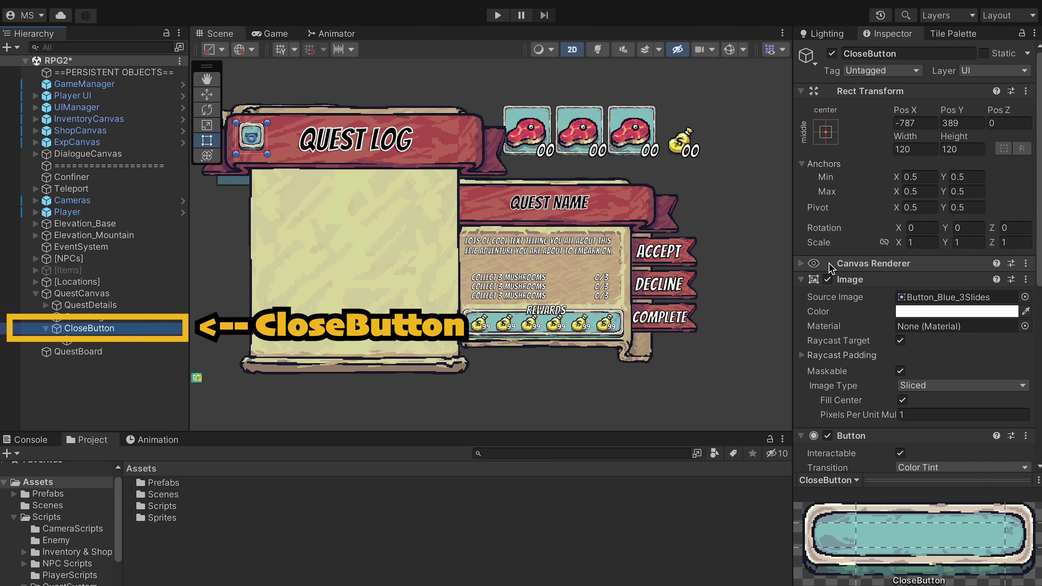
{"action": "left_click", "coordinate": [837, 279]}
{"action": "left_click", "coordinate": [803, 91]}
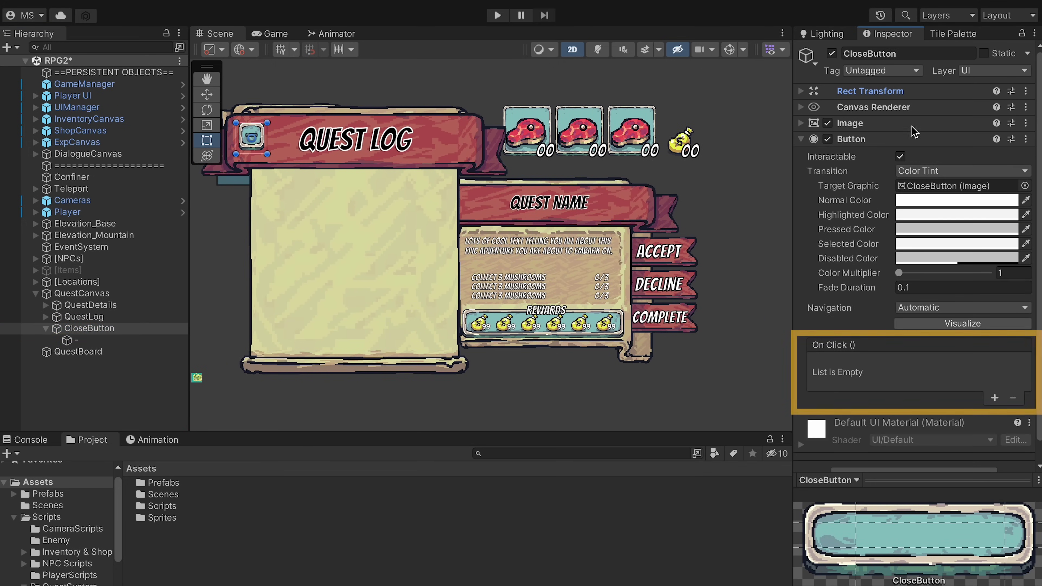
{"action": "left_click", "coordinate": [994, 398]}
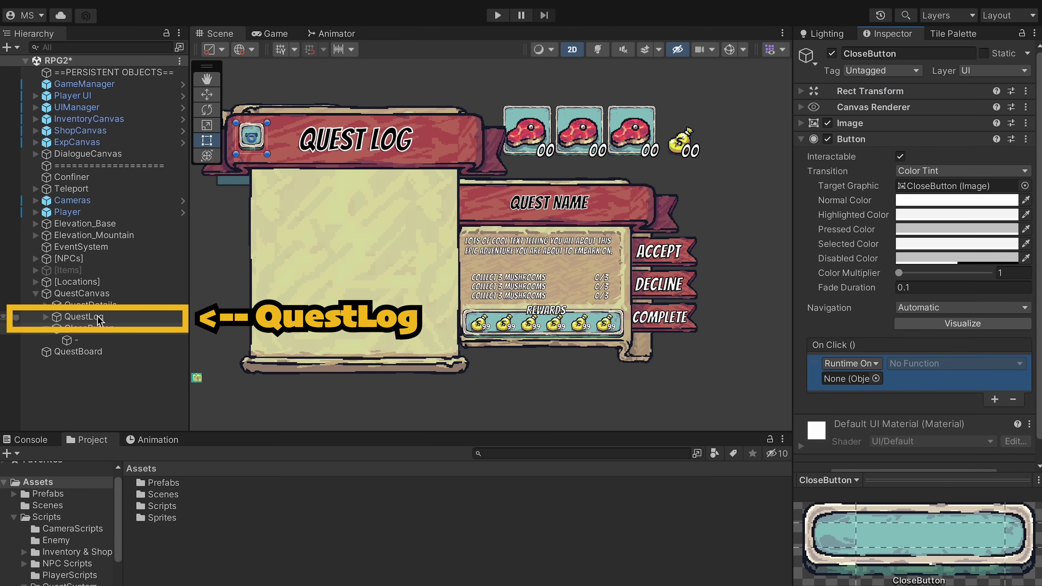
{"action": "mouse_move", "coordinate": [83, 317]}
{"action": "left_mouse_down"}
{"action": "mouse_move", "coordinate": [804, 392]}
{"action": "mouse_move", "coordinate": [837, 379]}
{"action": "left_mouse_up"}
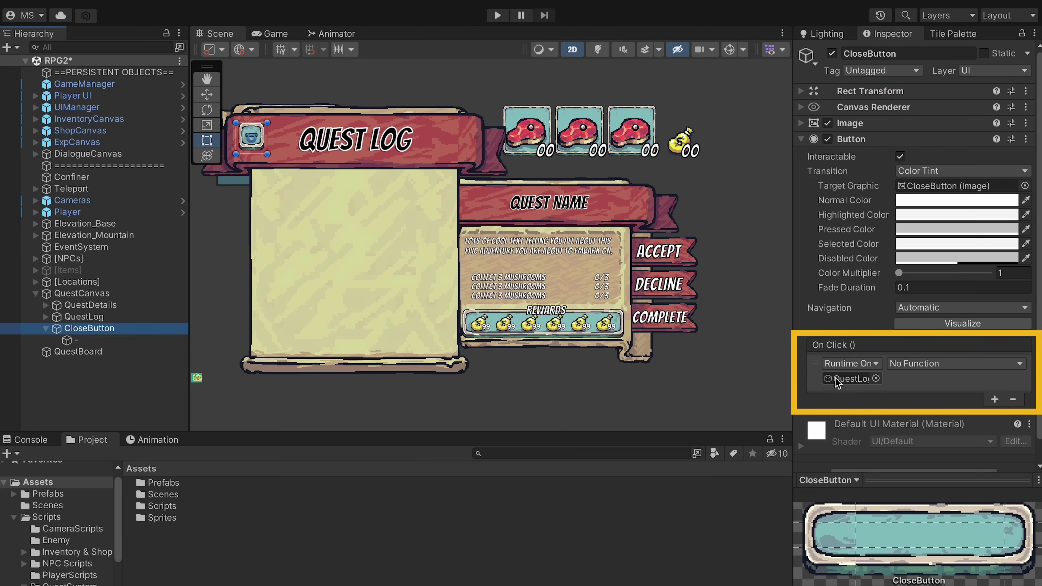
{"action": "left_click", "coordinate": [915, 367]}
{"action": "mouse_move", "coordinate": [950, 480]}
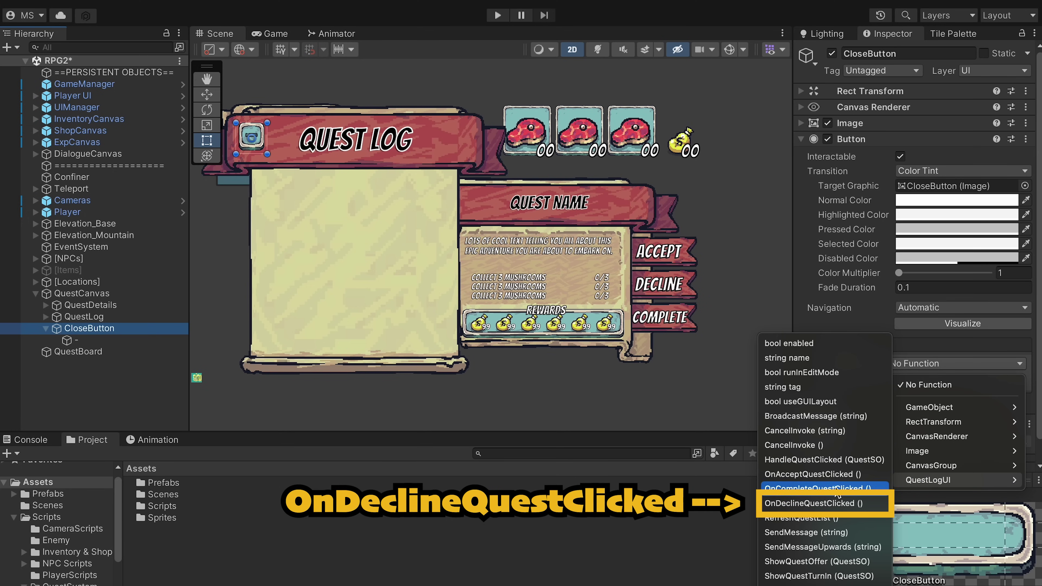
{"action": "left_click", "coordinate": [832, 503]}
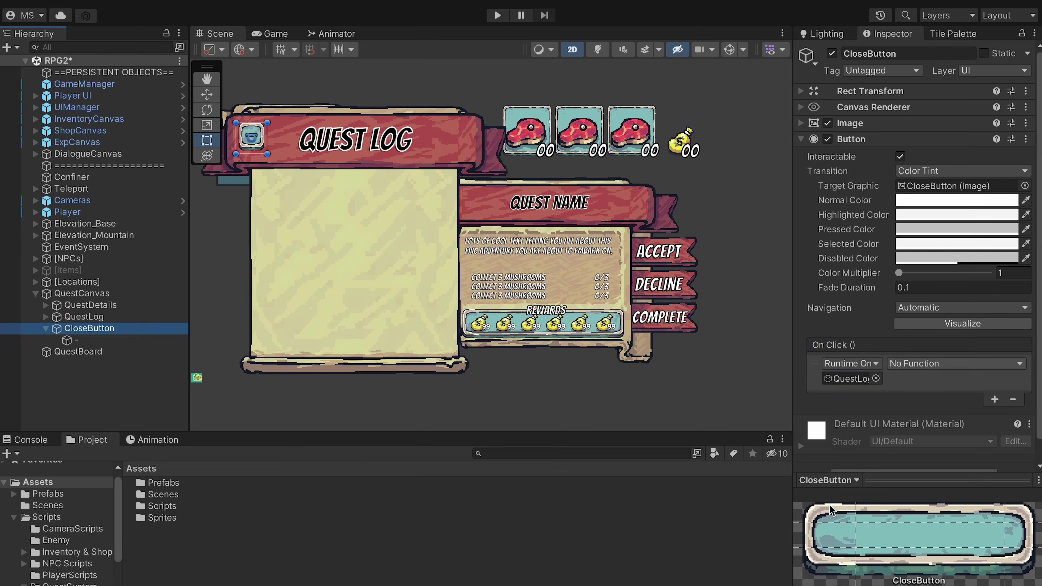
Set QuestCanvas's Canvas Group Alpha back to 0
{"action": "left_click", "coordinate": [82, 293]}
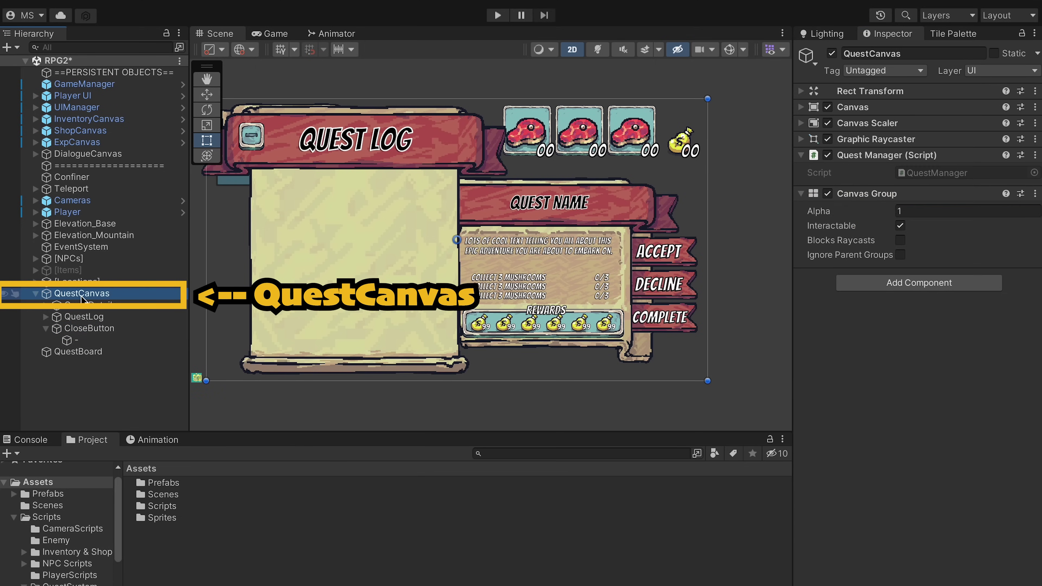
{"action": "left_click", "coordinate": [912, 212]}
{"action": "type", "text": "0"}
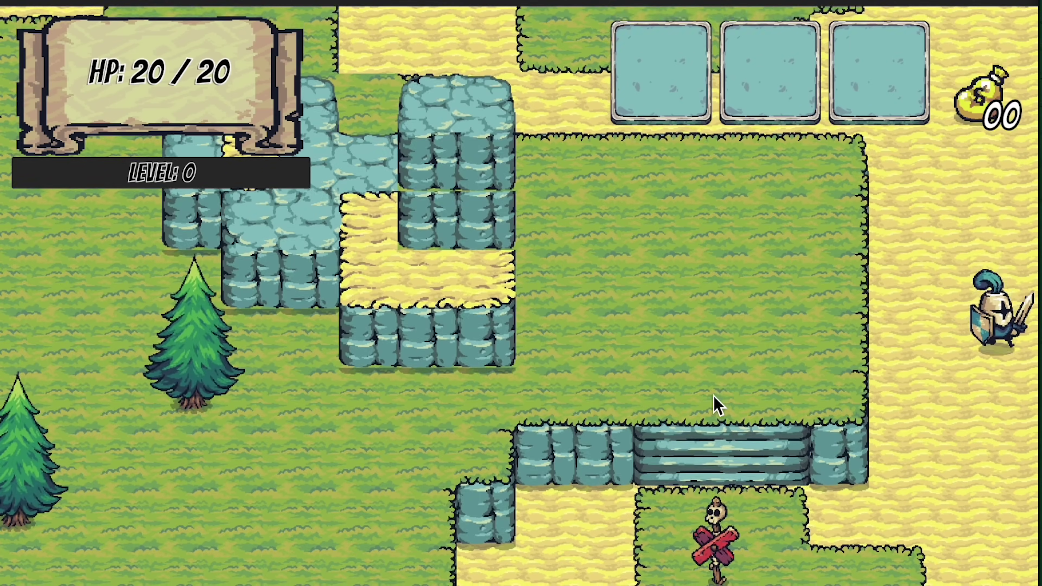
In play, close the Quest Log with the new button, then accept Visit the Green Hills
{"action": "key", "text": "Left"}
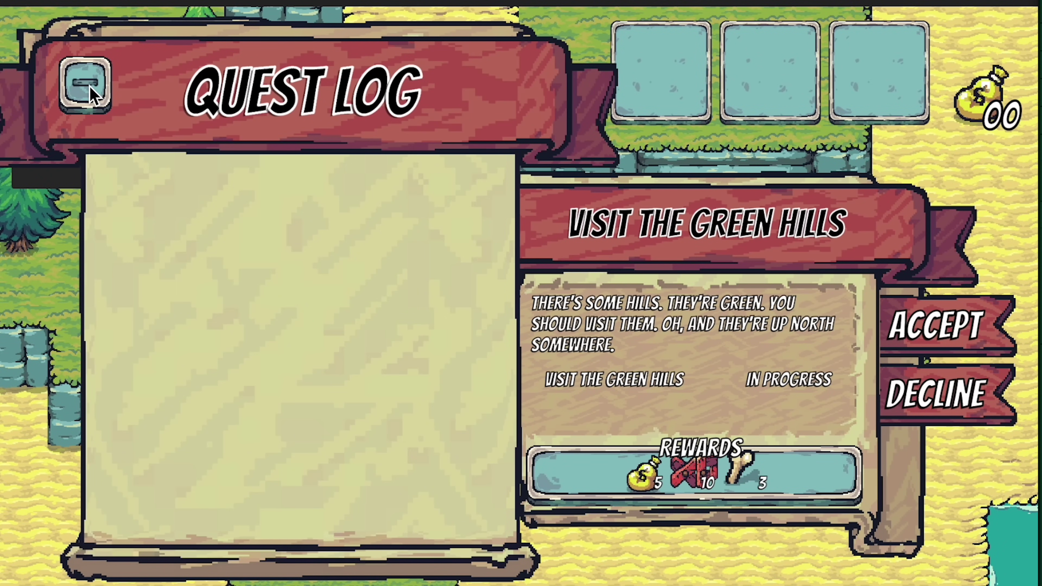
{"action": "left_click", "coordinate": [85, 84]}
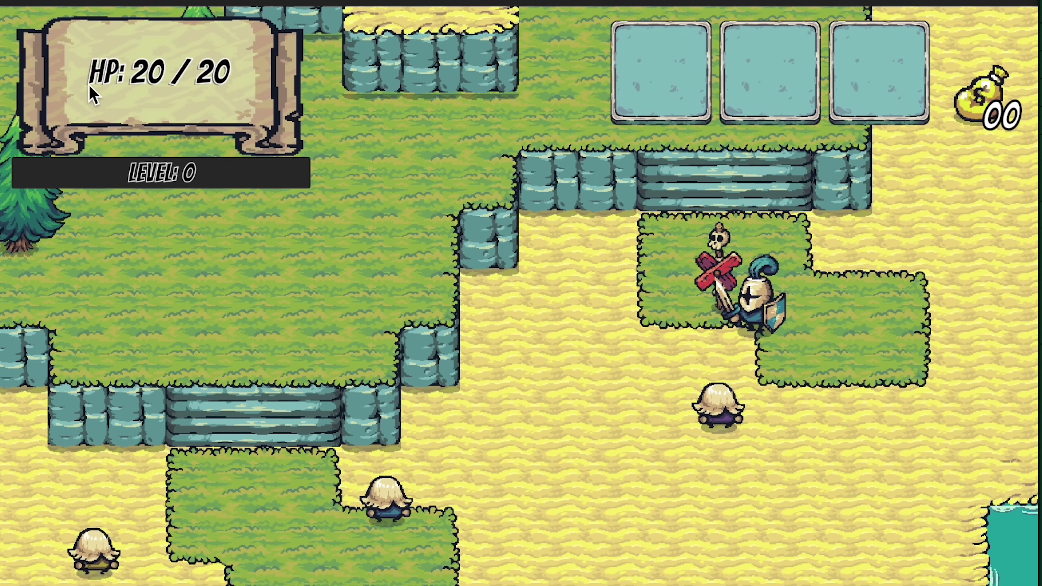
{"action": "key", "text": "Left"}
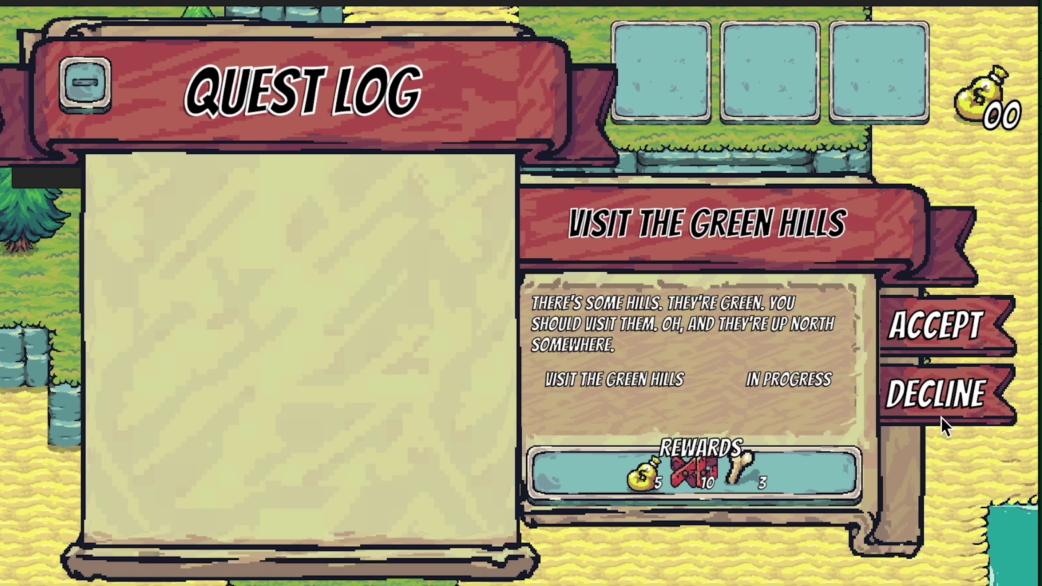
{"action": "left_click", "coordinate": [942, 344]}
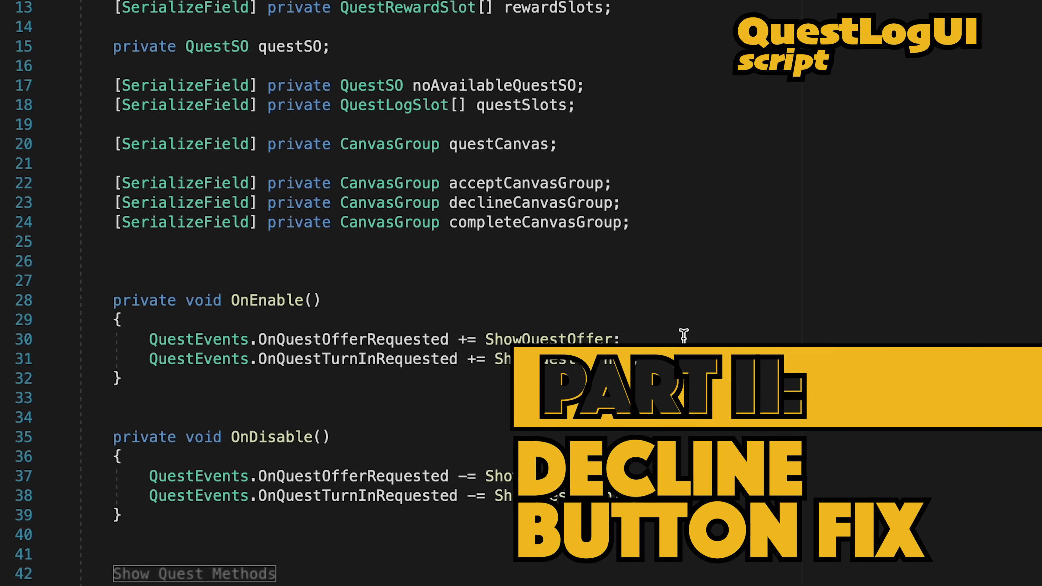
Duplicate the SetCanvasState(acceptCanvasGroup, false) line and change it to declineCanvasGroup
{"action": "scroll", "coordinate": [683, 336], "scroll_direction": "down", "scroll_amount": 9}
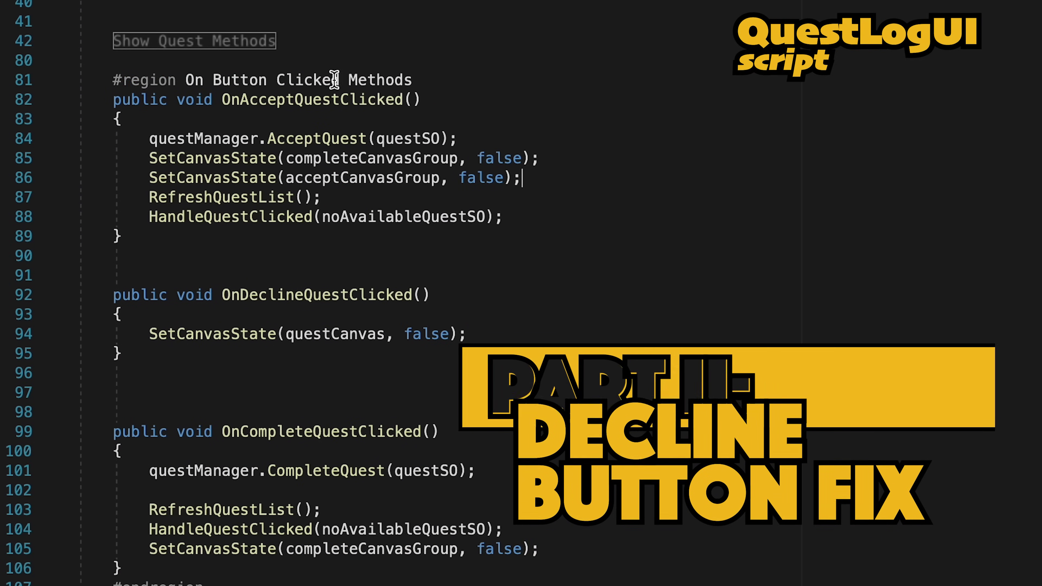
{"action": "scroll", "coordinate": [675, 251], "scroll_direction": "down", "scroll_amount": 1}
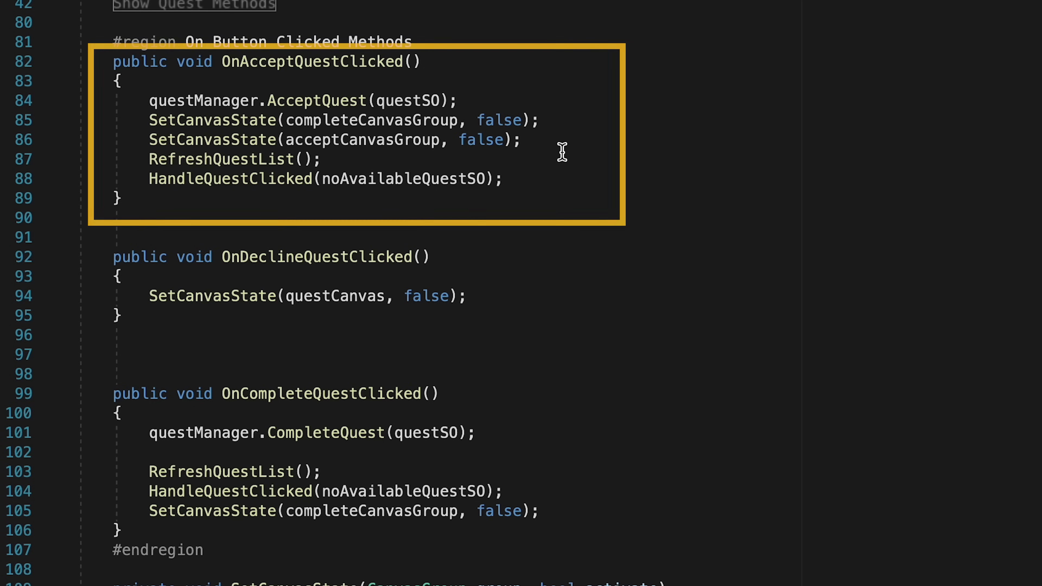
{"action": "left_click_drag", "start_coordinate": [552, 146], "coordinate": [14, 148]}
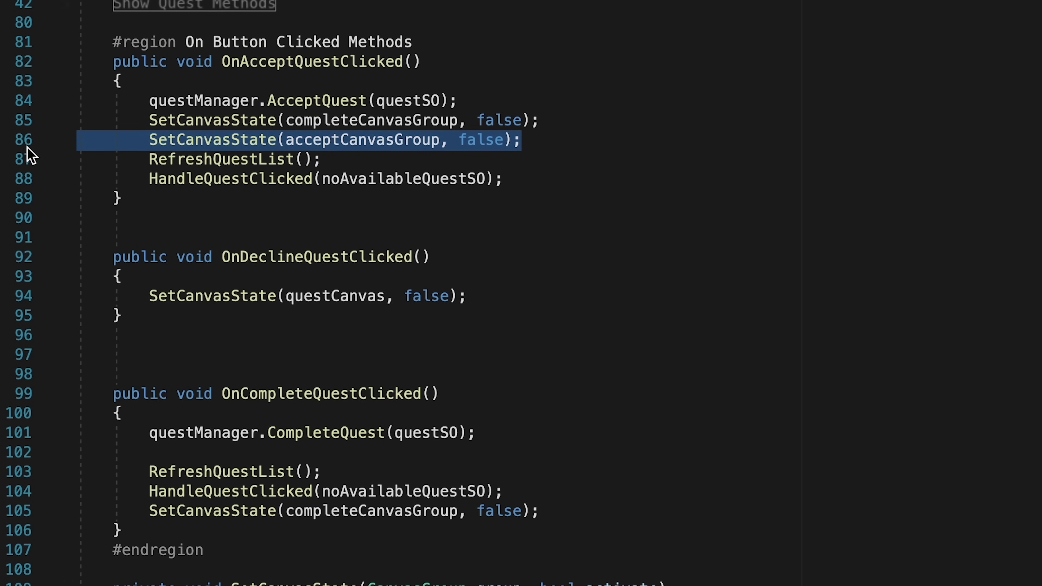
{"action": "key", "text": "End"}
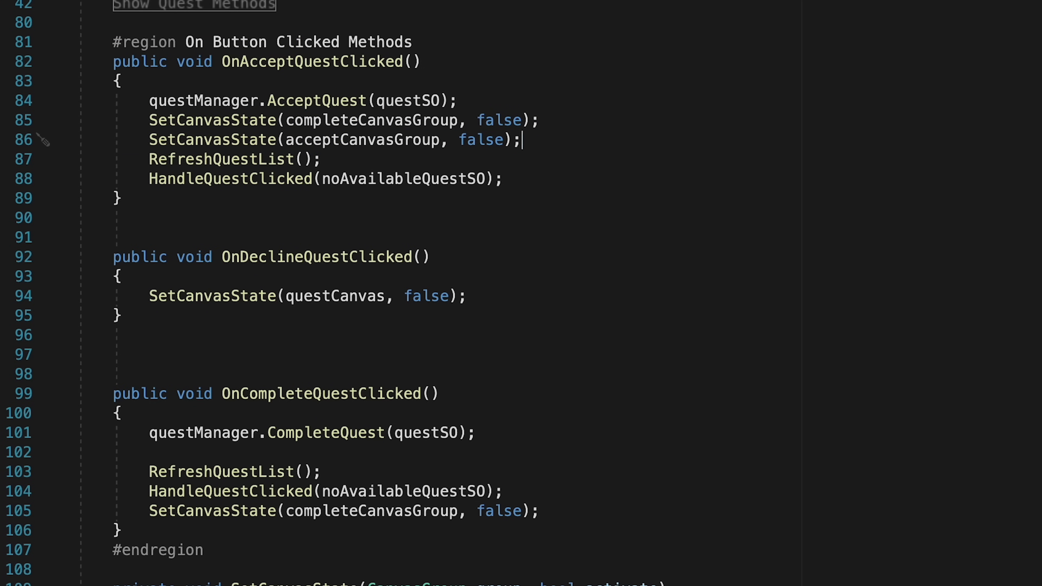
{"action": "key", "text": "shift+alt+Down"}
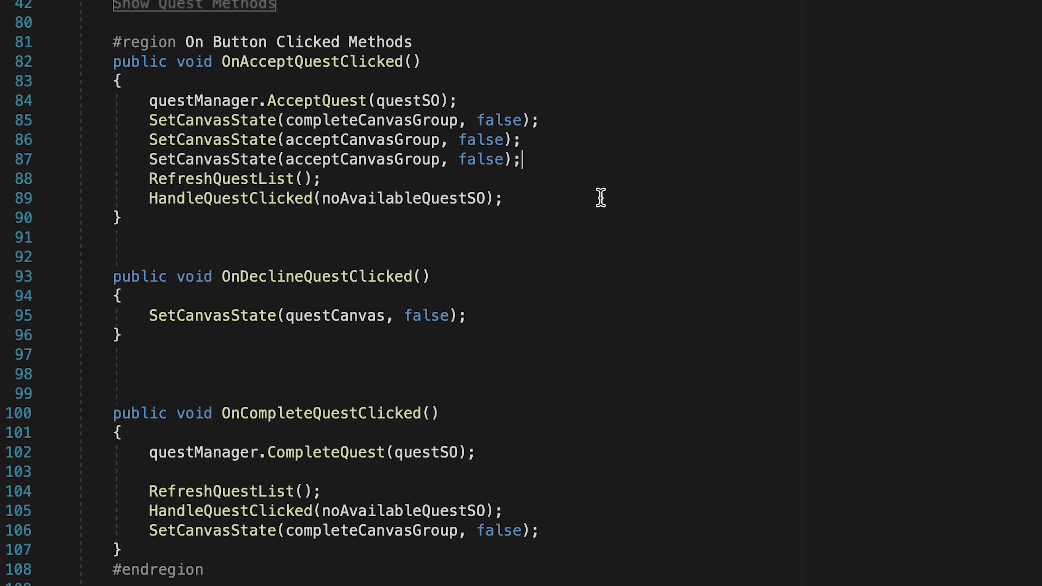
{"action": "left_click", "coordinate": [340, 158]}
{"action": "key", "text": "BackSpace"}
{"action": "key", "text": "BackSpace"}
{"action": "key", "text": "BackSpace"}
{"action": "key", "text": "BackSpace"}
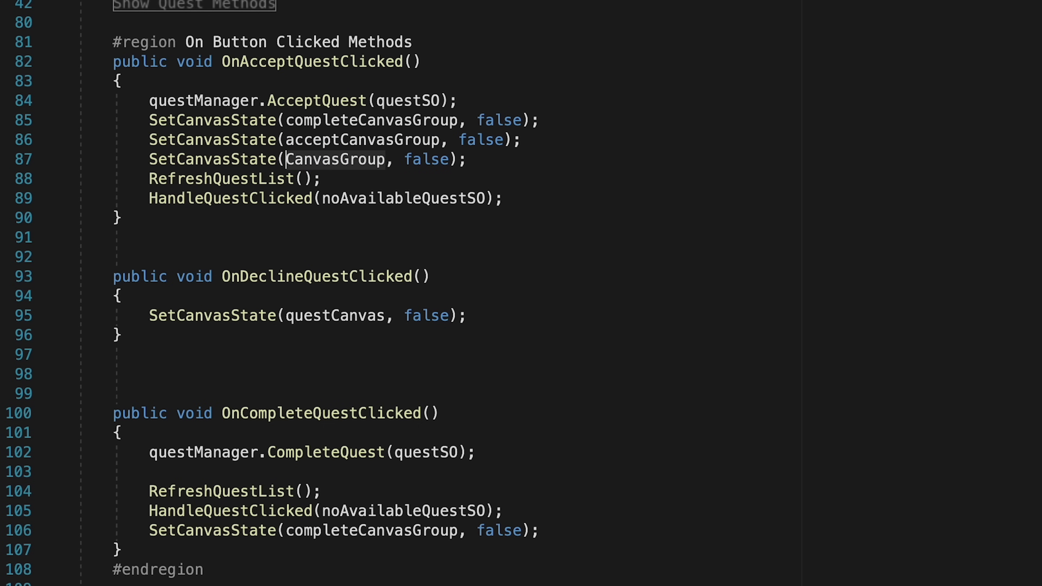
{"action": "type", "text": "decline"}
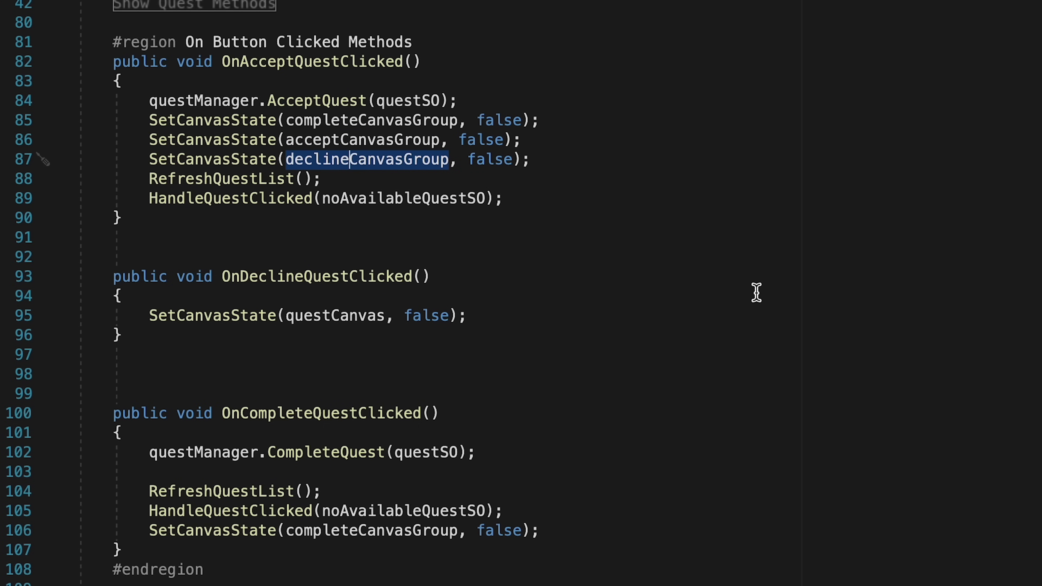
{"action": "left_click", "coordinate": [756, 292]}
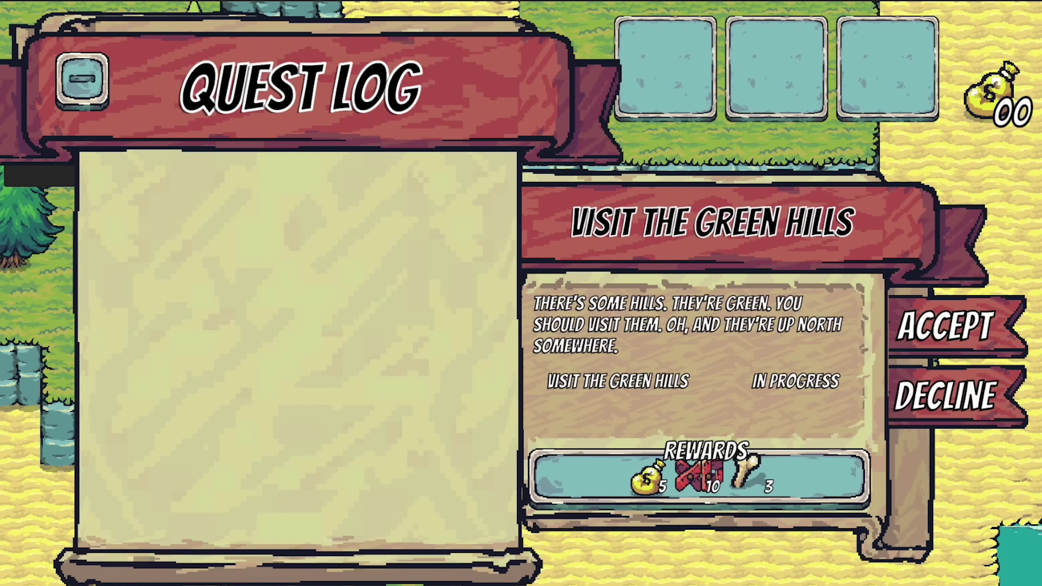
Accept Visit the Green Hills, complete it for 3 bones and 15 coins, closing the Quest Log each time
{"action": "left_click", "coordinate": [930, 335]}
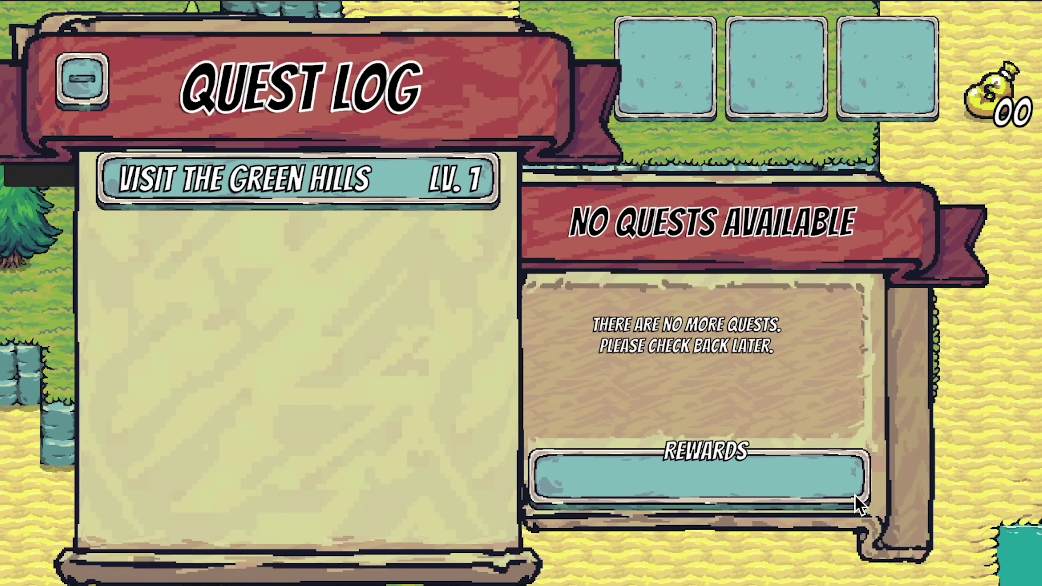
{"action": "left_click", "coordinate": [79, 95]}
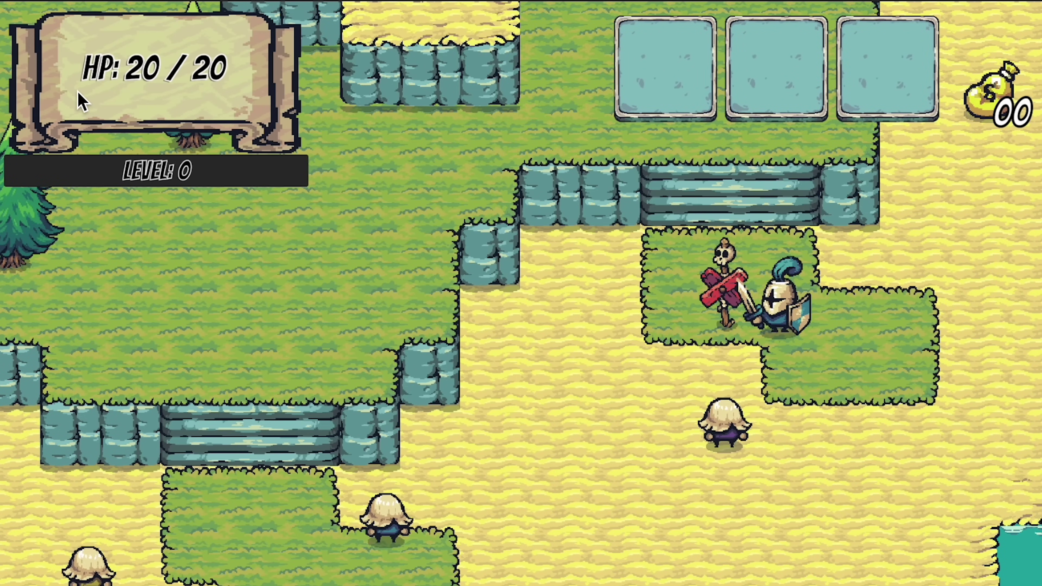
{"action": "key", "text": "w"}
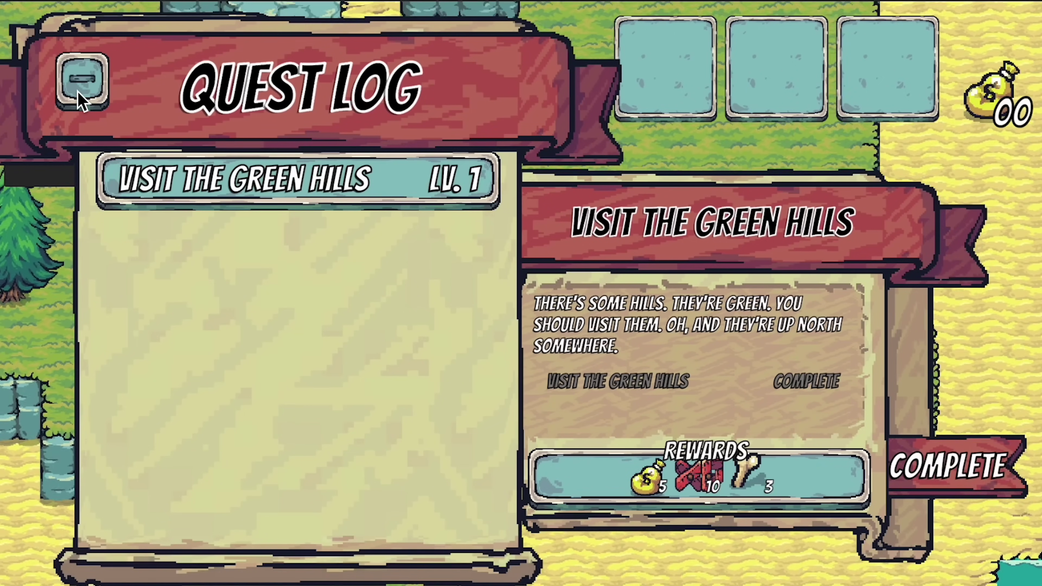
{"action": "left_click", "coordinate": [962, 484]}
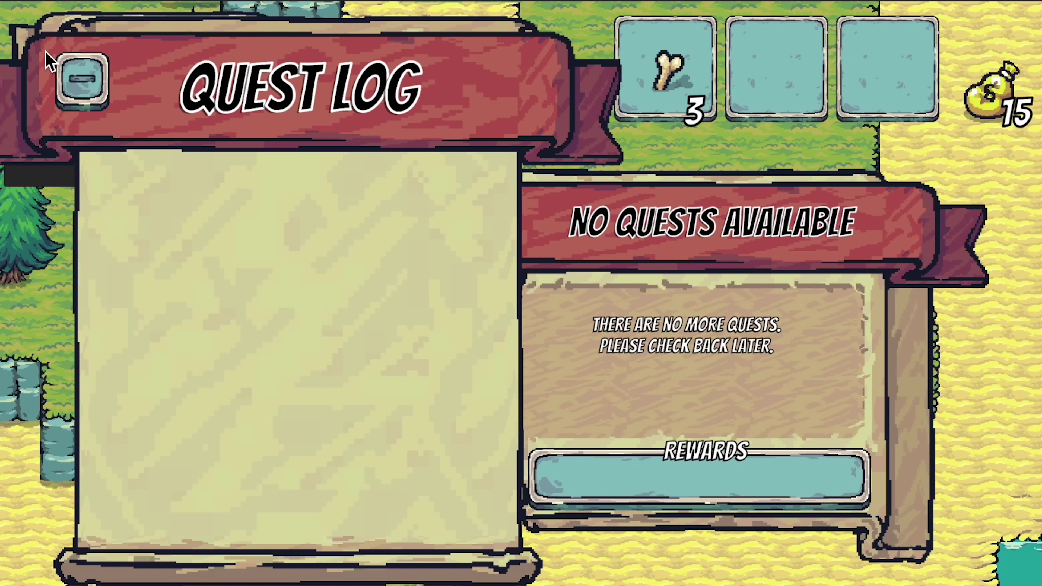
{"action": "left_click", "coordinate": [82, 95]}
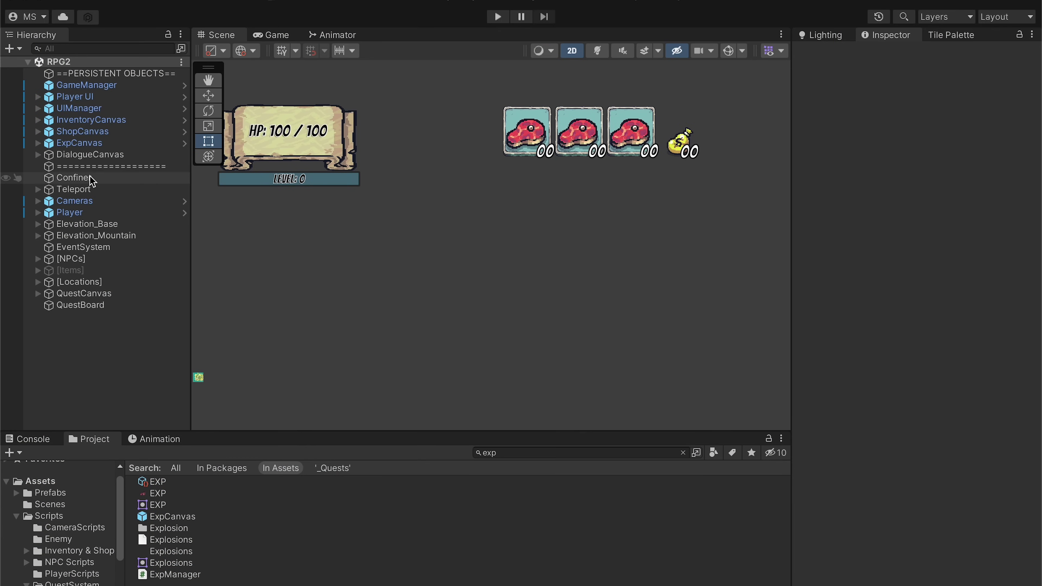
Copy QuestCanvas from under UIManager and open the UIManager prefab in prefab mode
{"action": "left_click", "coordinate": [90, 108]}
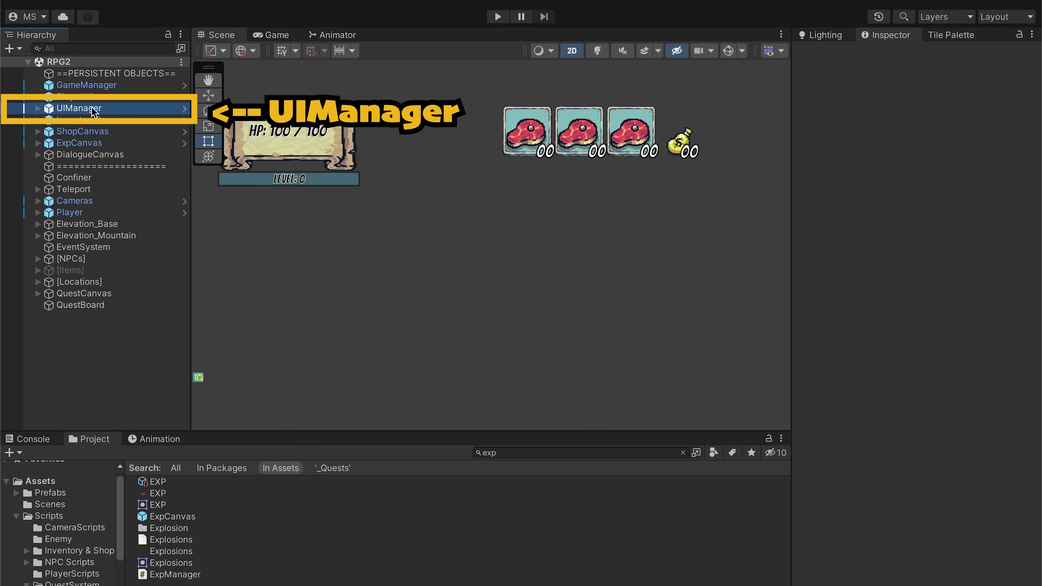
{"action": "left_click", "coordinate": [37, 109]}
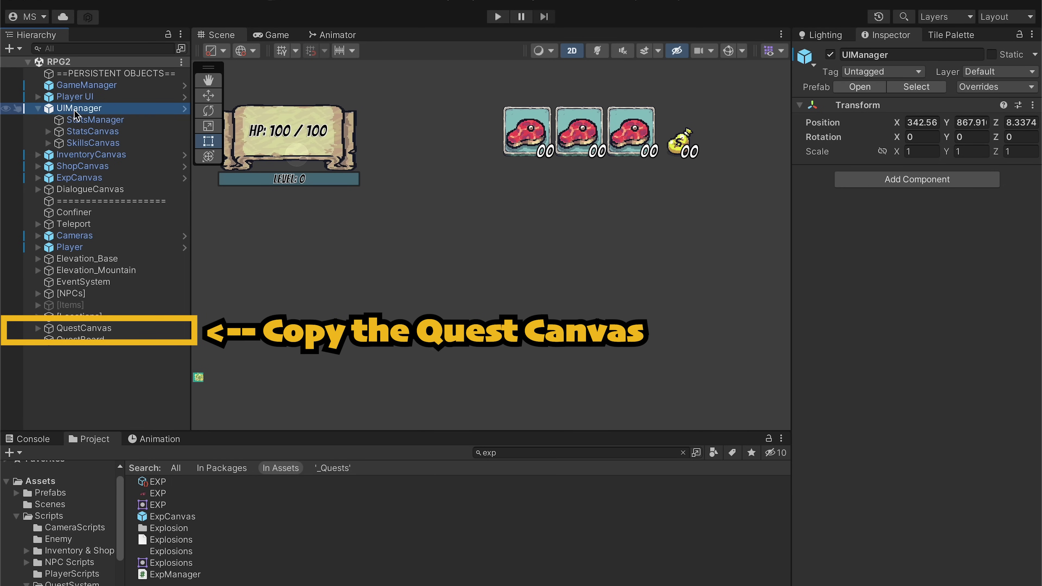
{"action": "left_click", "coordinate": [93, 330]}
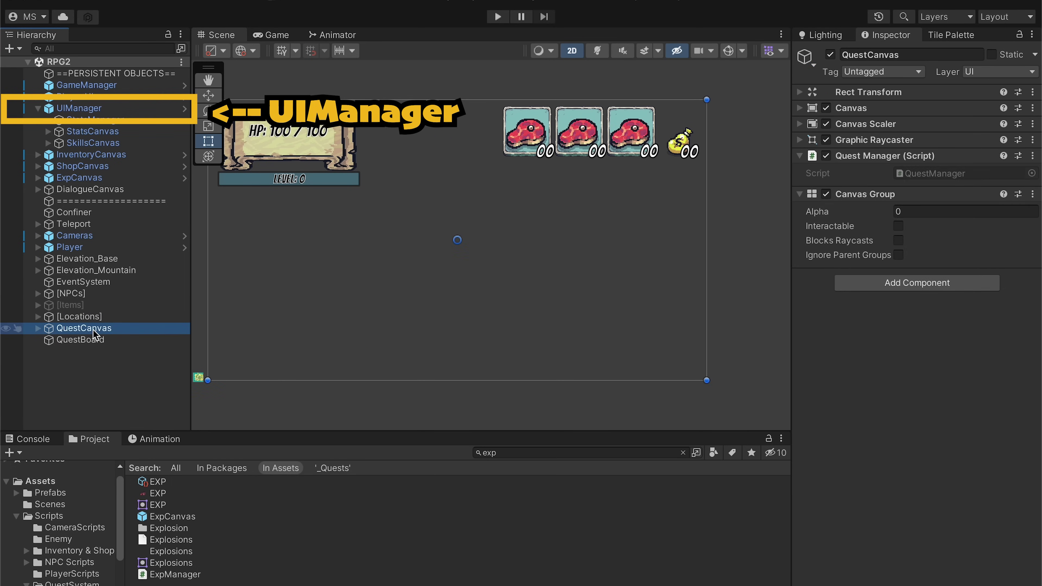
{"action": "left_click", "coordinate": [80, 108]}
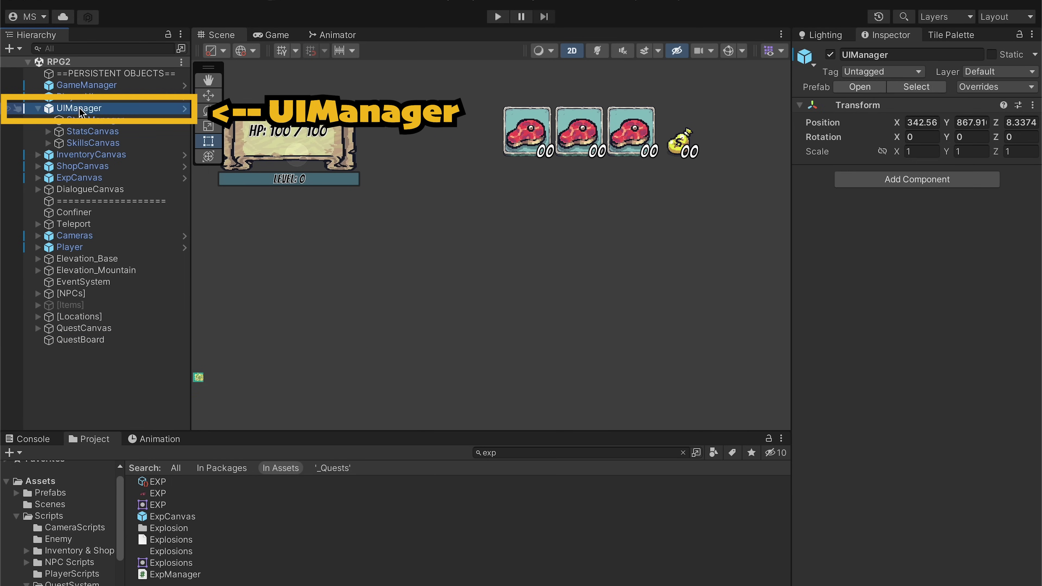
{"action": "left_click", "coordinate": [858, 87]}
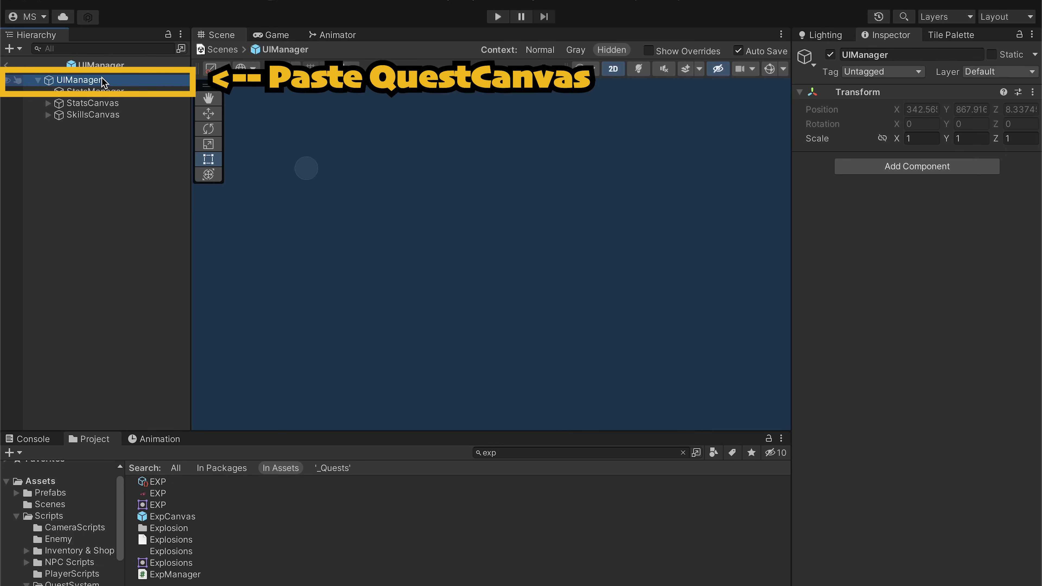
Paste QuestCanvas into the UIManager prefab and copy the Stats Manager component
{"action": "key", "text": "ctrl+v"}
{"action": "left_click", "coordinate": [99, 104]}
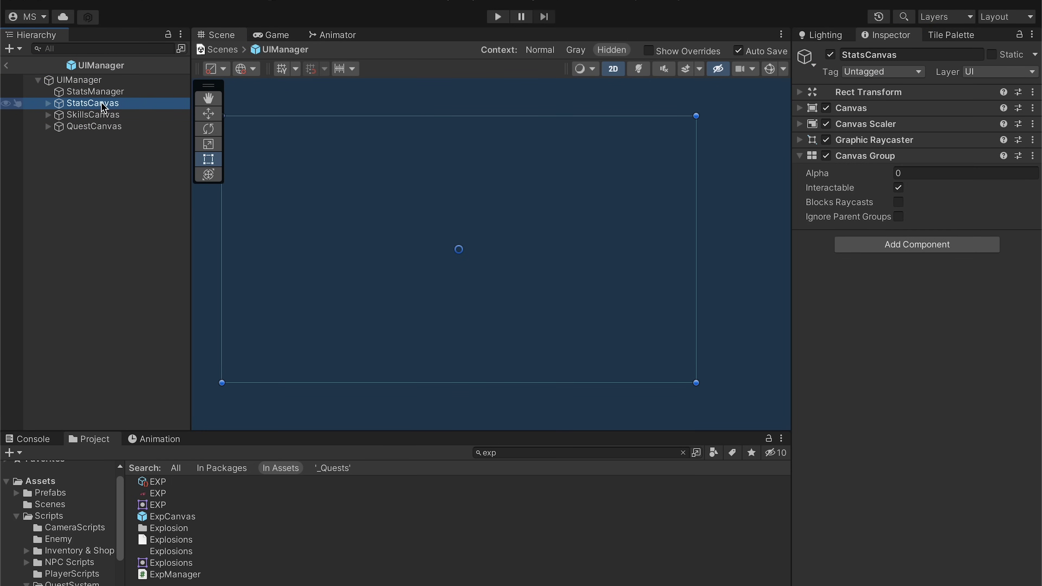
{"action": "left_click", "coordinate": [163, 95]}
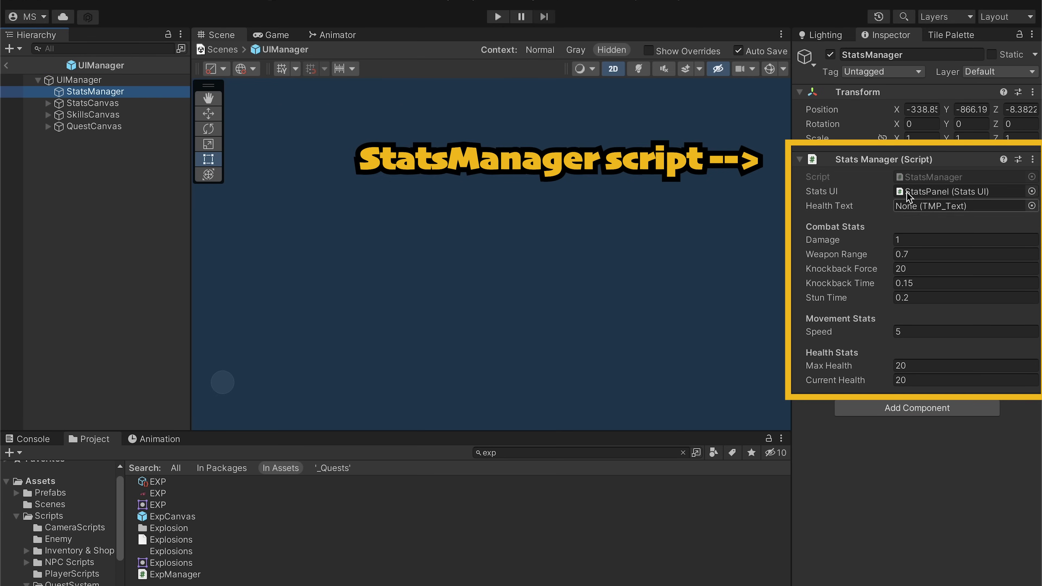
{"action": "right_click", "coordinate": [900, 161]}
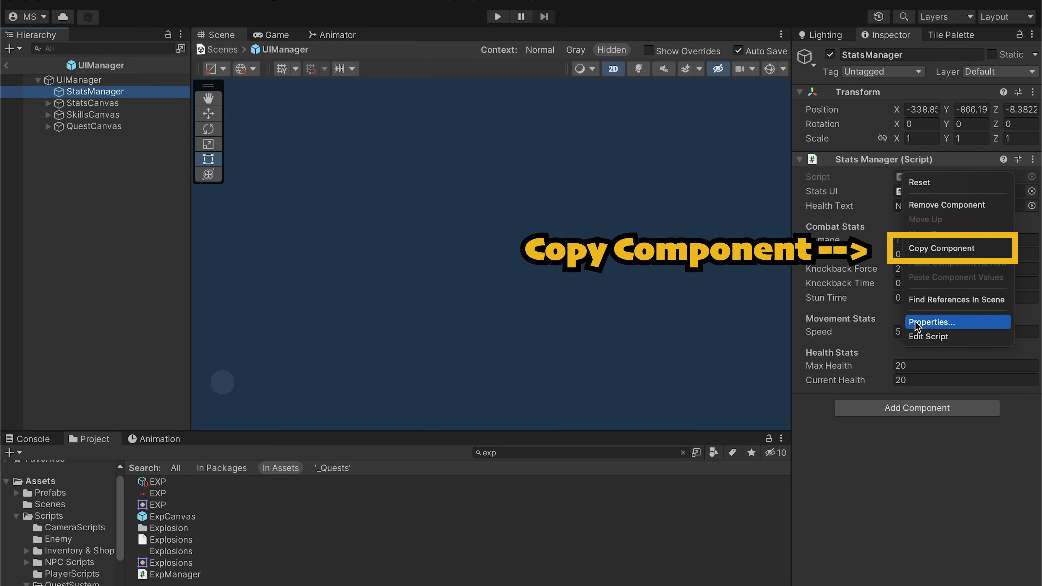
{"action": "left_click", "coordinate": [923, 246]}
Paste Stats Manager as a new component on StatsCanvas
{"action": "left_click", "coordinate": [122, 104]}
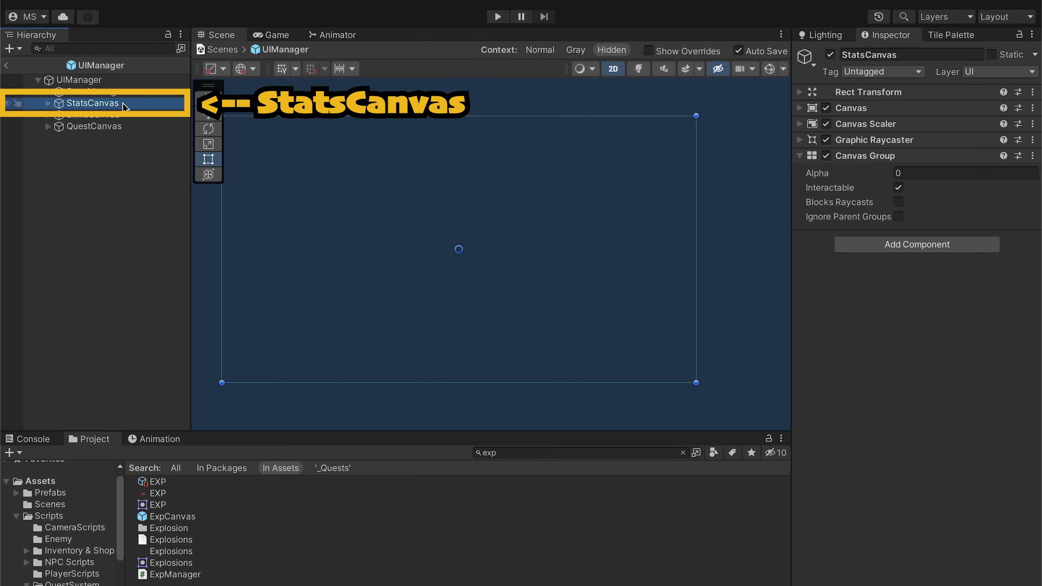
{"action": "right_click", "coordinate": [866, 161]}
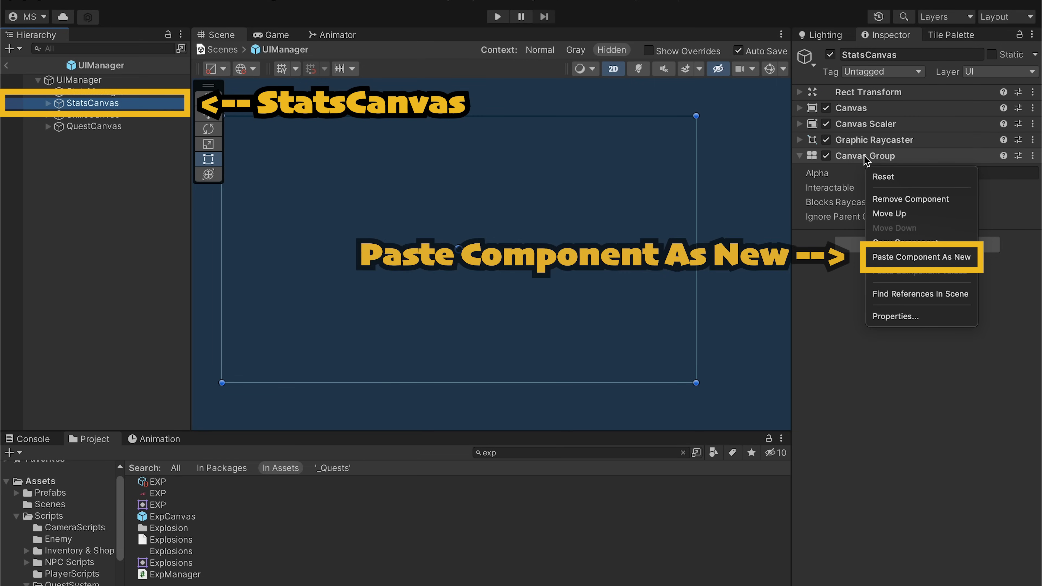
{"action": "left_click", "coordinate": [879, 256]}
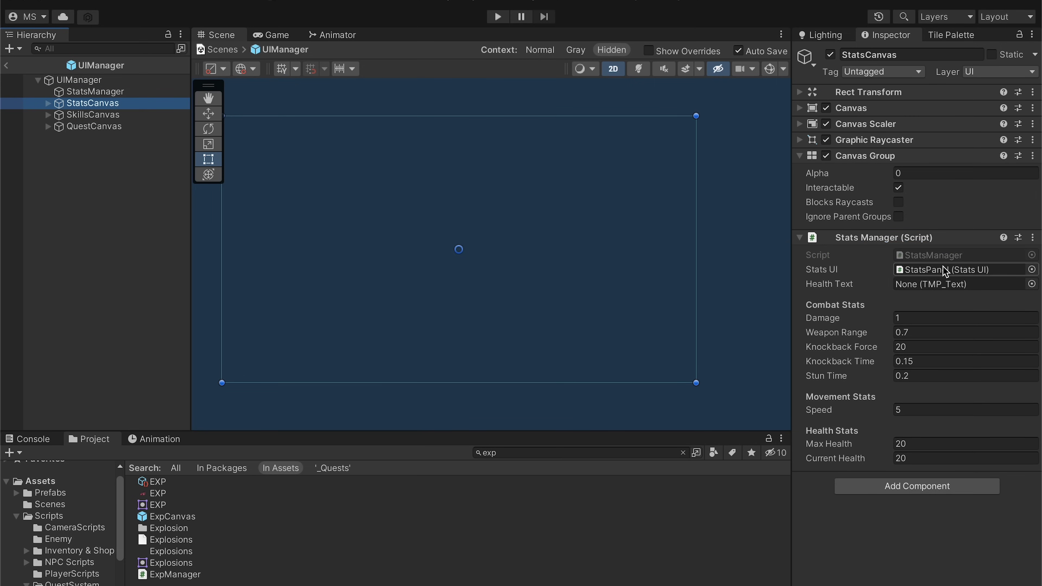